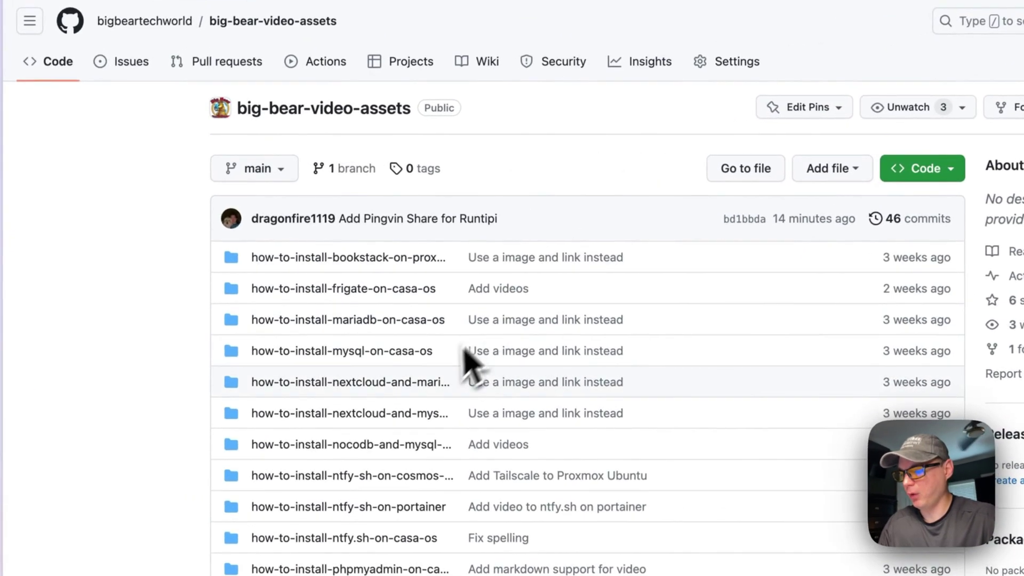
Step: Find and open the how-to-install-pingvin-share-on-casa-os folder in the repository file list
scroll(387, 254, "down", 5)
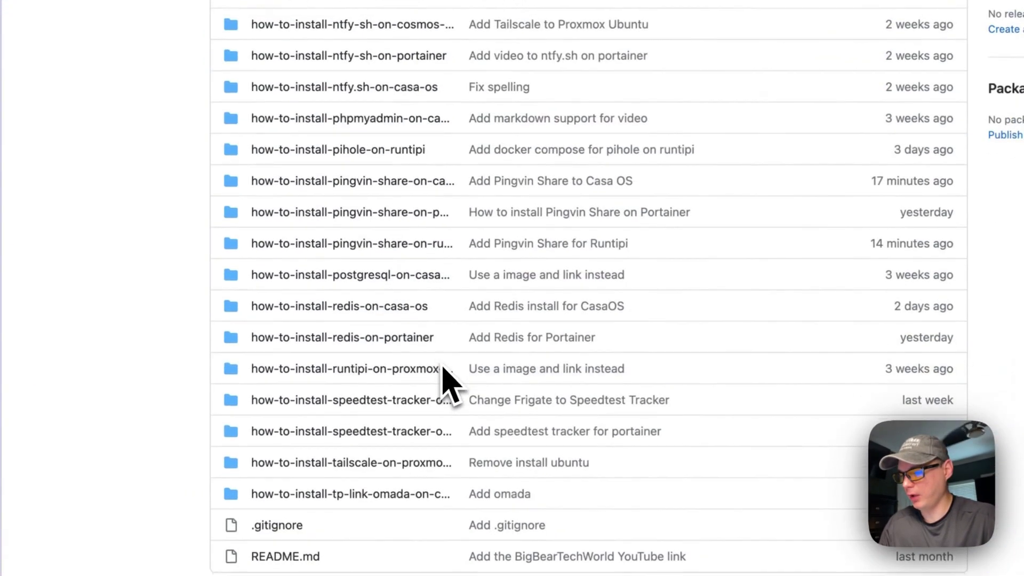
scroll(443, 400, "up", 1)
scroll(336, 301, "up", 1)
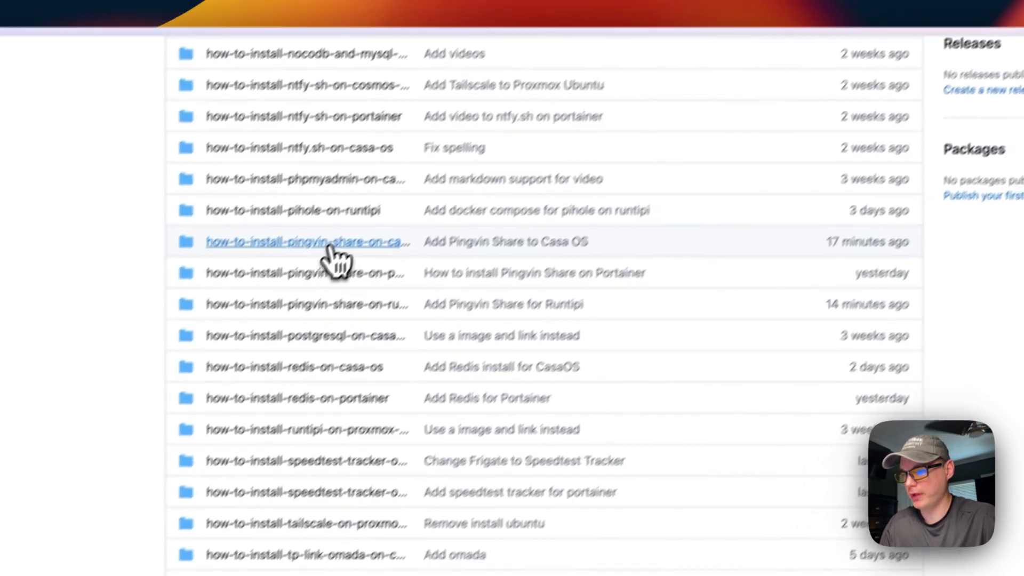
left_click(374, 202)
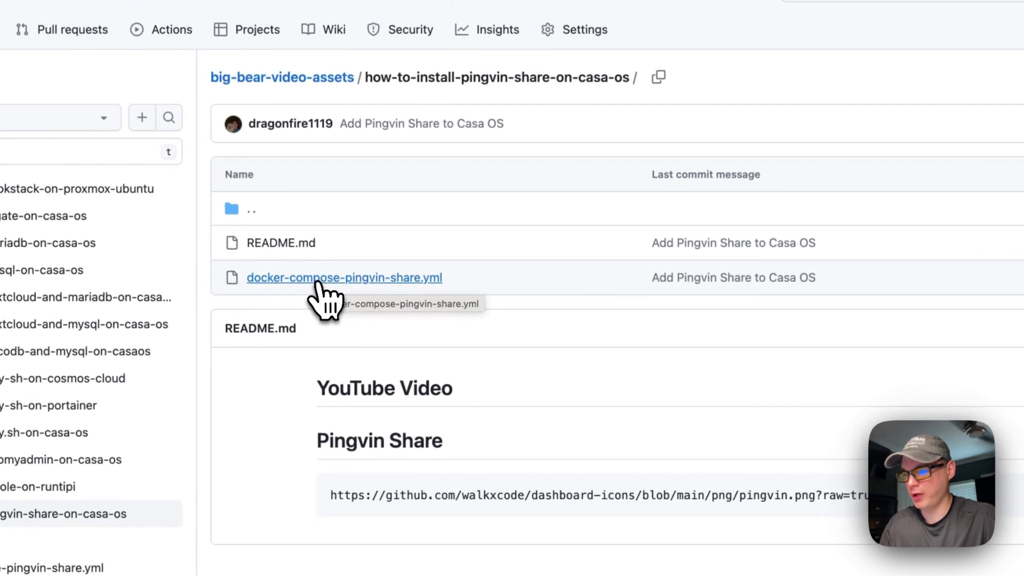
Step: Open docker-compose-pingvin-share.yml and highlight version 3.8, services and the pingvin-share service name
left_click(319, 283)
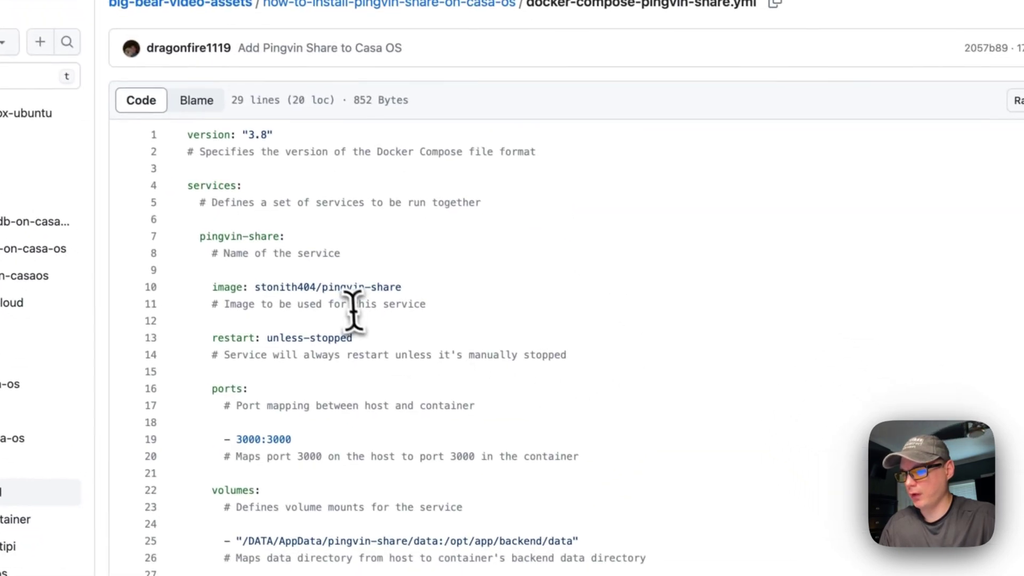
left_click_drag(310, 188, 471, 190)
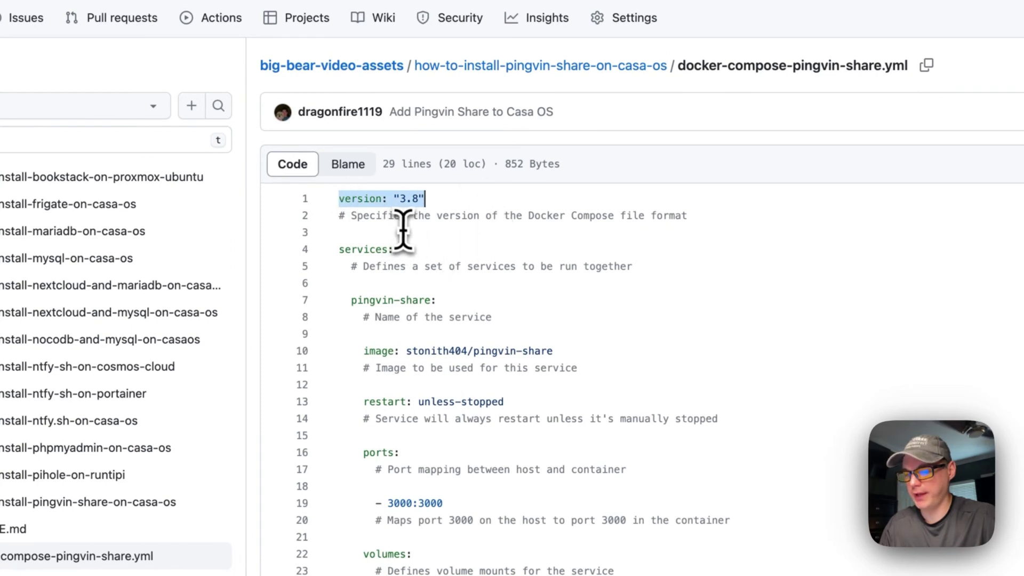
scroll(420, 234, "down", 1)
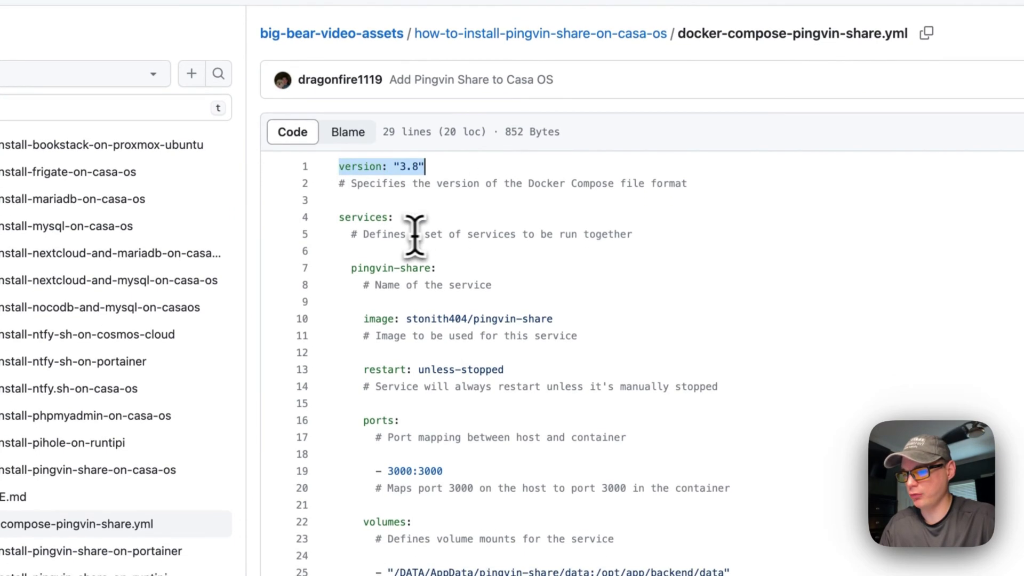
left_click_drag(340, 217, 469, 213)
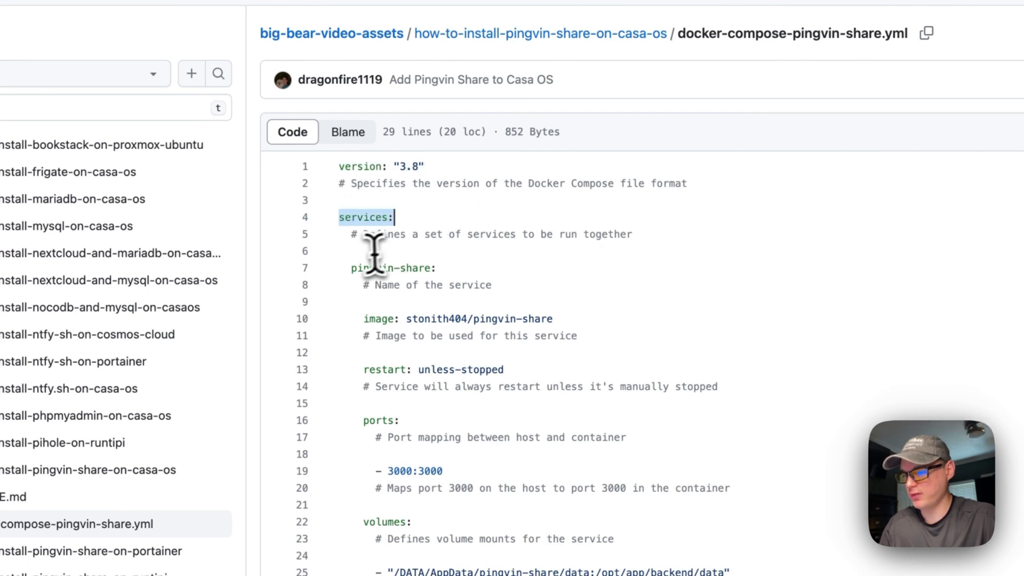
left_click_drag(351, 268, 441, 268)
double_click(344, 218)
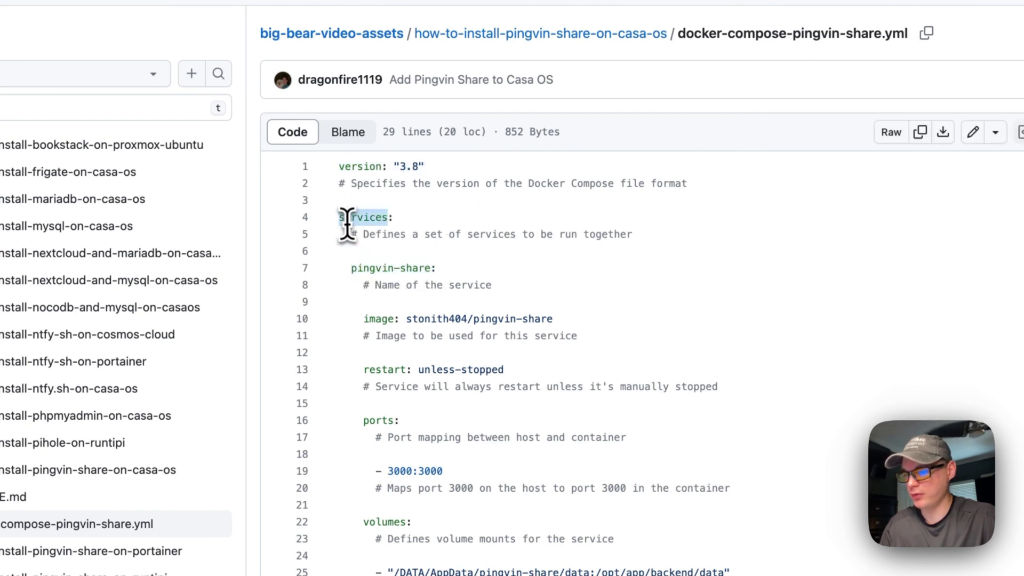
left_click_drag(347, 268, 497, 272)
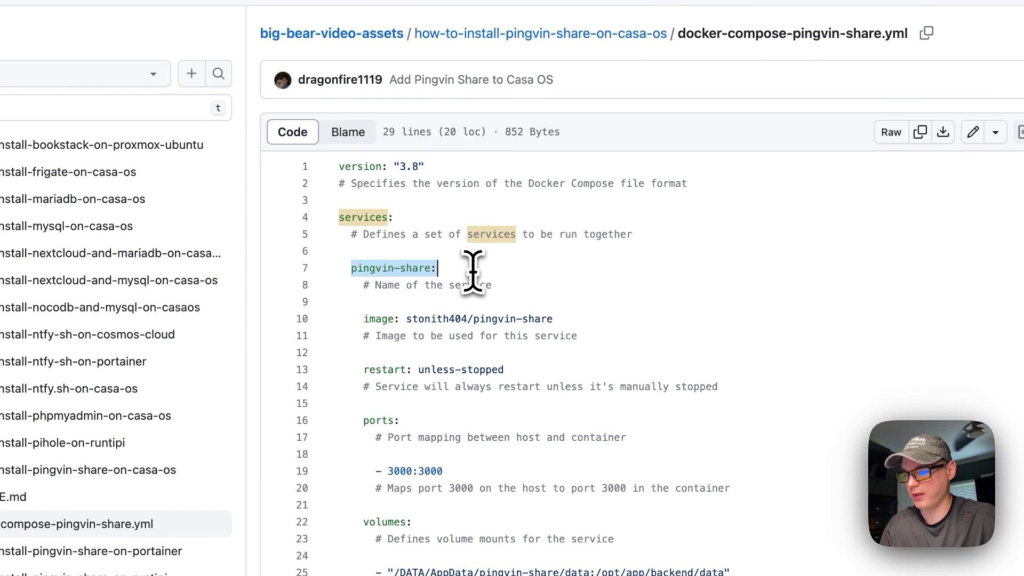
Step: Highlight the stonith404 image line, the unless-stopped restart policy and the 3000:3000 port mapping
left_click_drag(364, 319, 555, 320)
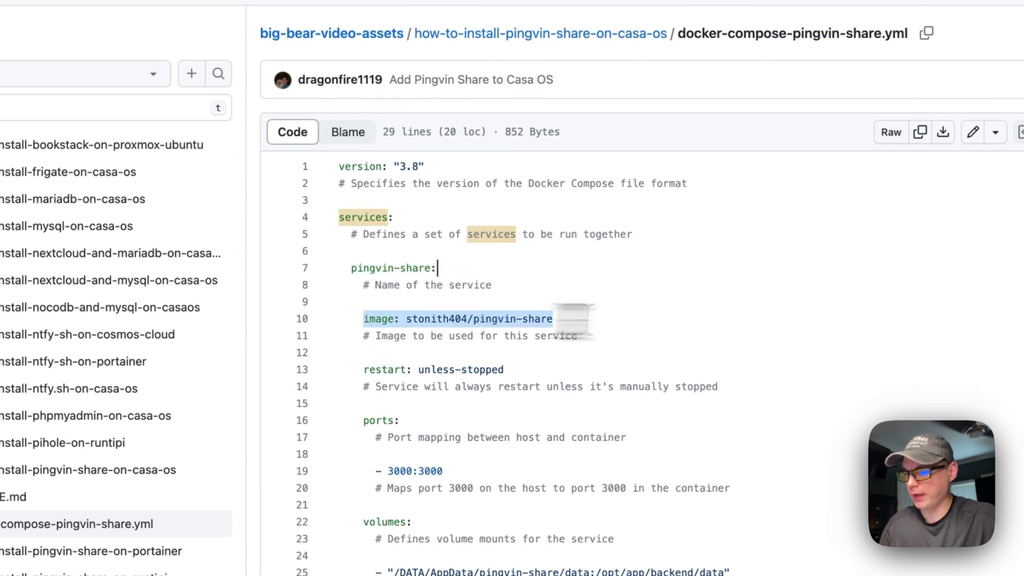
double_click(408, 319)
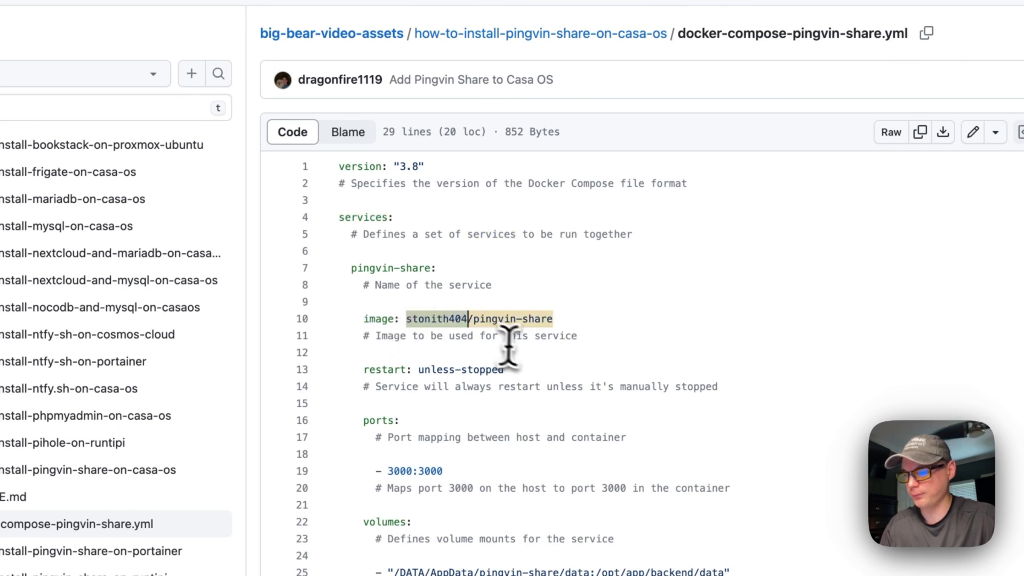
scroll(502, 344, "down", 2)
left_click_drag(364, 319, 537, 313)
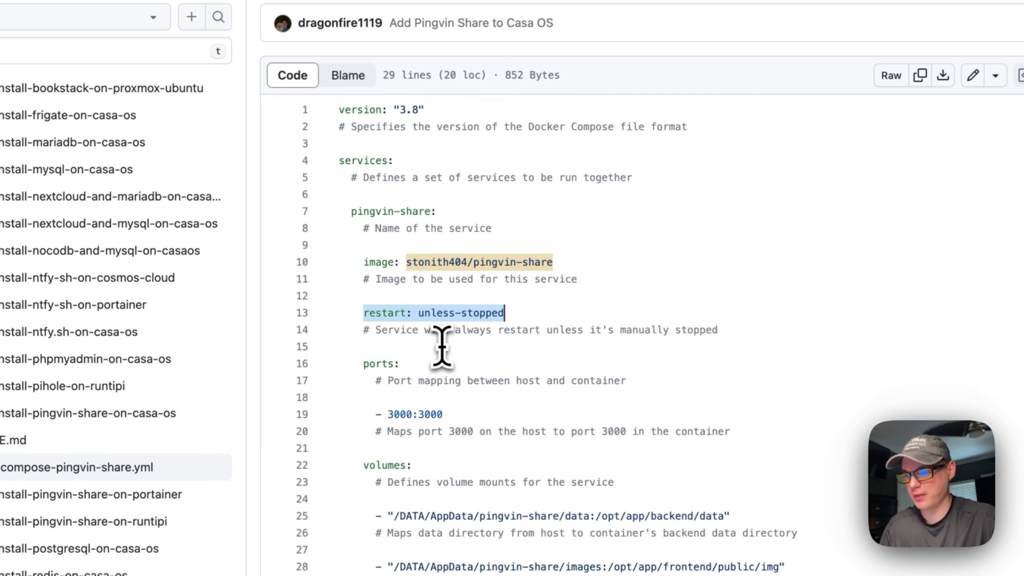
left_click_drag(364, 364, 772, 373)
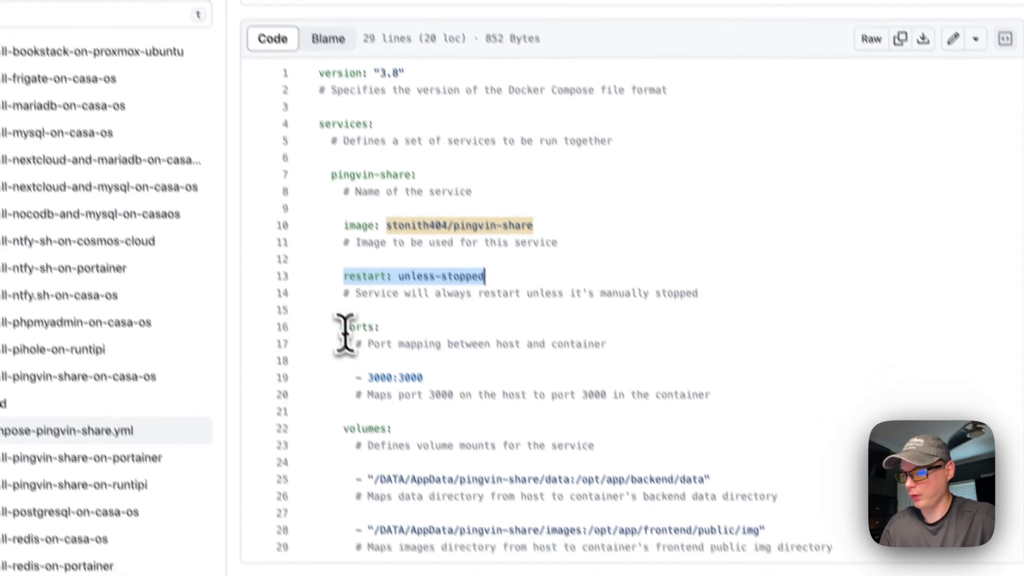
left_click_drag(719, 290, 696, 344)
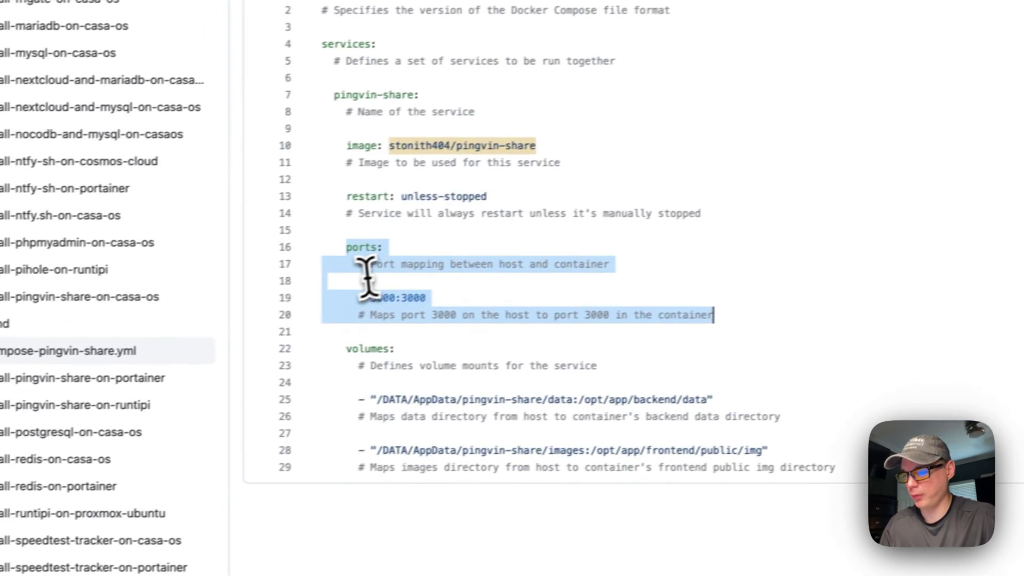
double_click(380, 298)
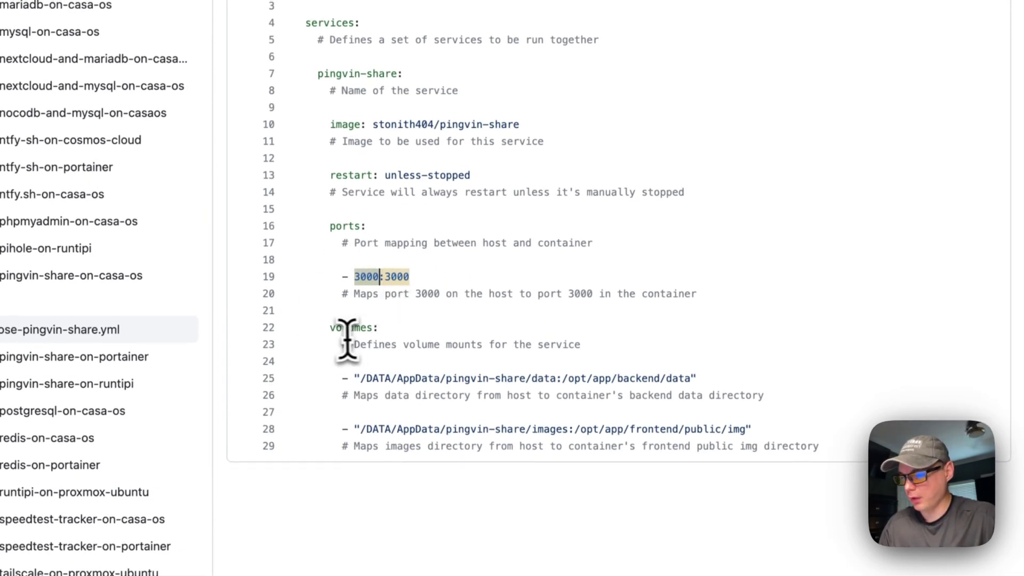
Step: Highlight the volumes section and the /DATA/AppData host data path on line 25
left_click_drag(361, 335, 820, 446)
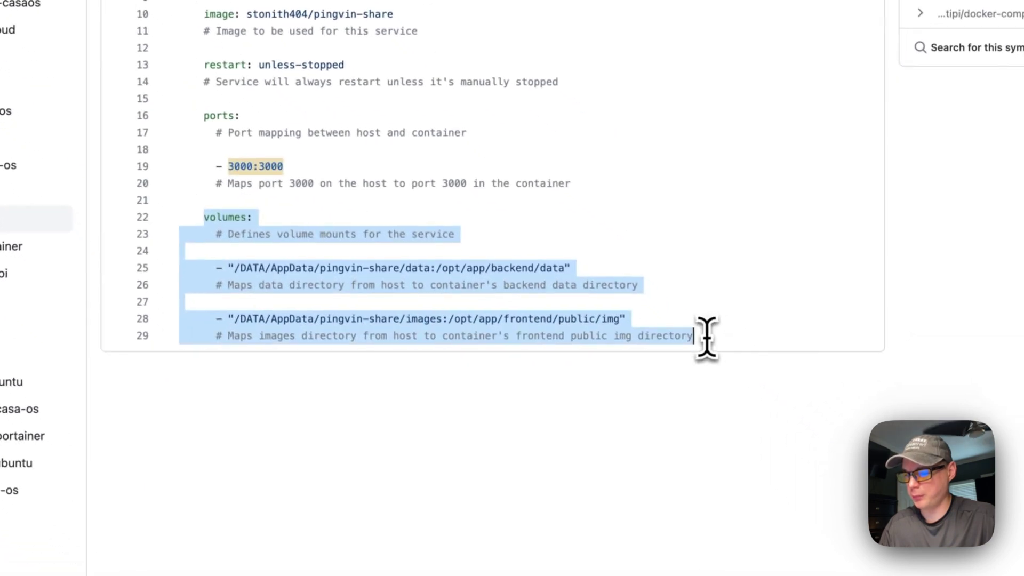
left_click(299, 264)
double_click(303, 266)
double_click(342, 268)
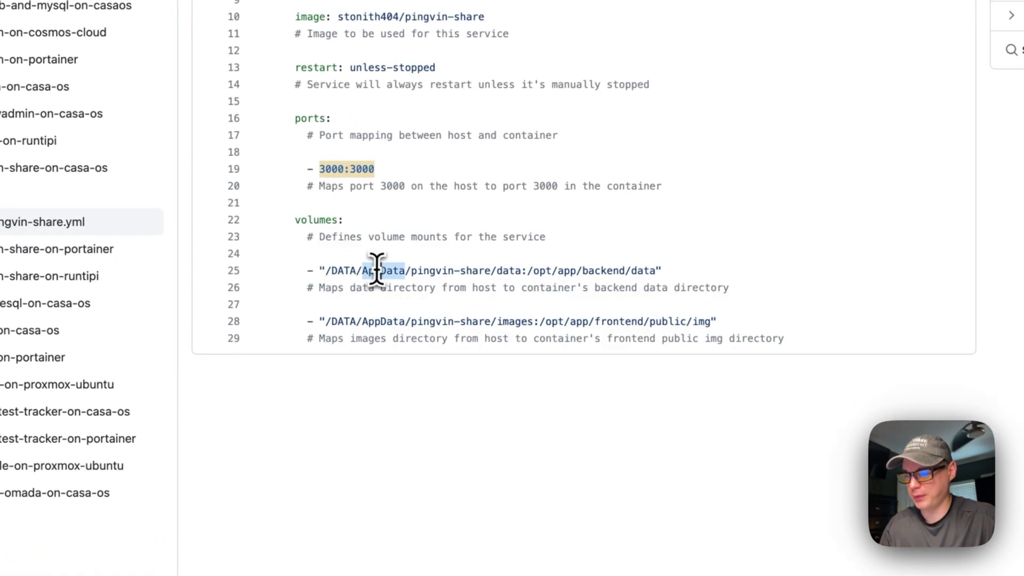
left_click_drag(325, 270, 628, 271)
left_click_drag(520, 270, 522, 271)
Step: Highlight the host images path and both container paths, then copy the raw compose file
left_click_drag(326, 321, 580, 323)
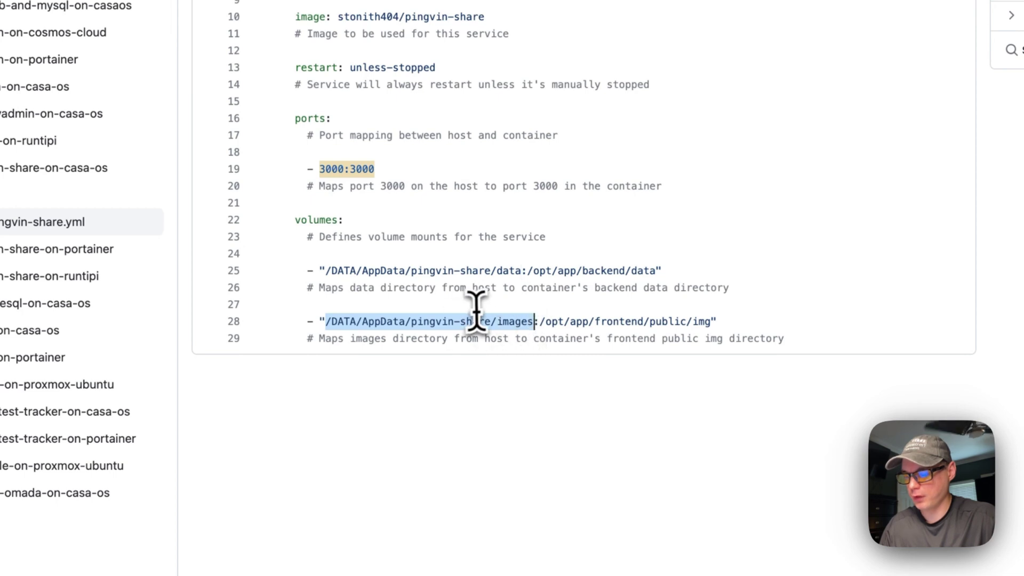
left_click_drag(527, 270, 655, 270)
left_click_drag(540, 321, 690, 325)
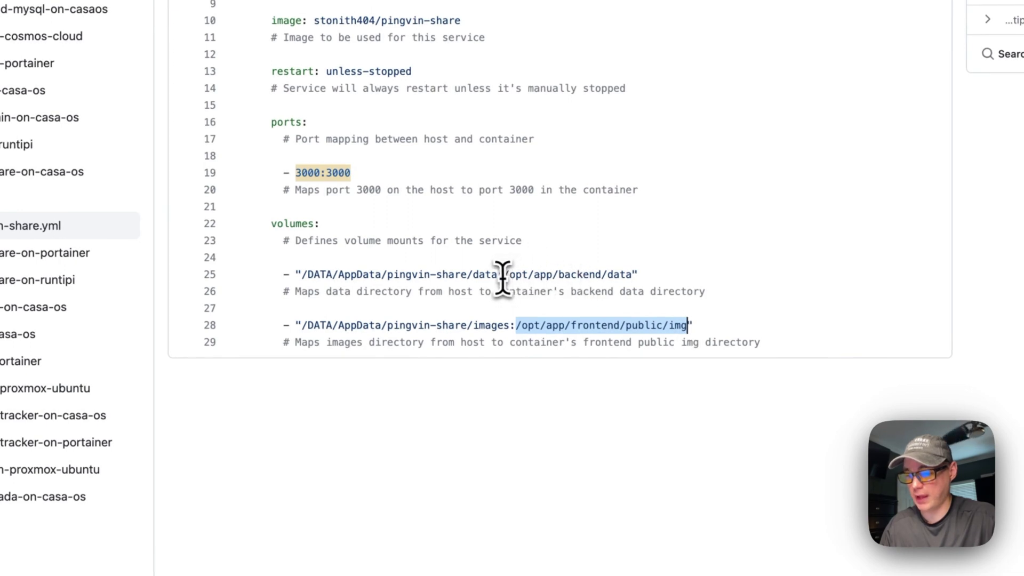
left_click_drag(503, 274, 607, 275)
left_click_drag(302, 274, 493, 274)
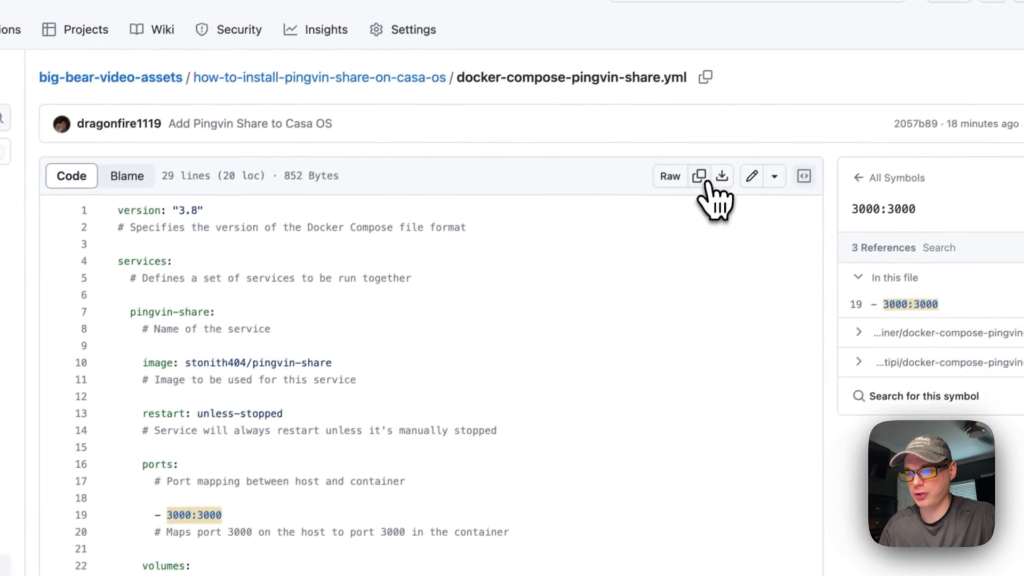
left_click(701, 177)
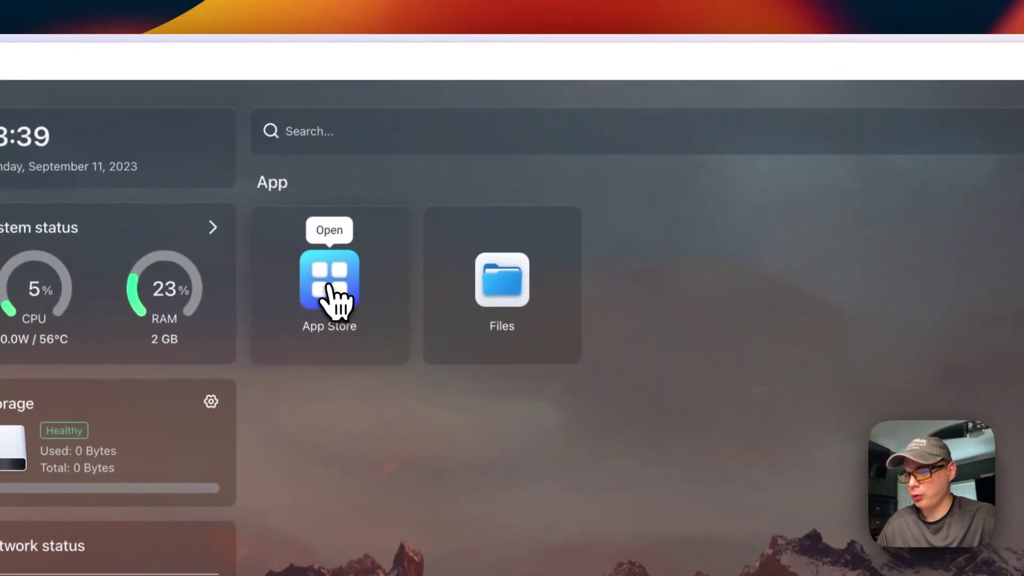
Step: Paste the Pingvin Share compose file into the App Store's custom Docker Compose import and review it
left_click(331, 288)
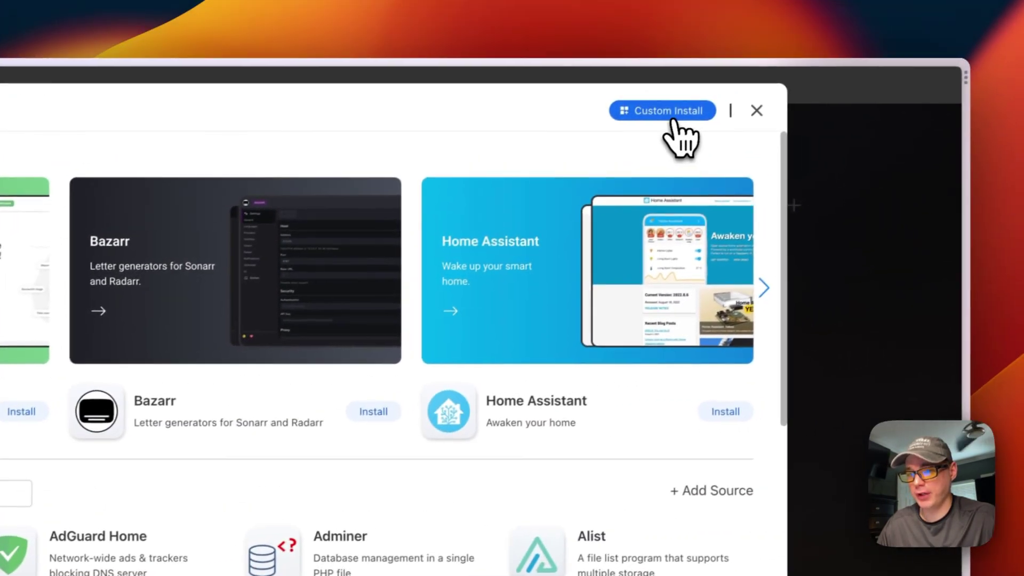
left_click(663, 122)
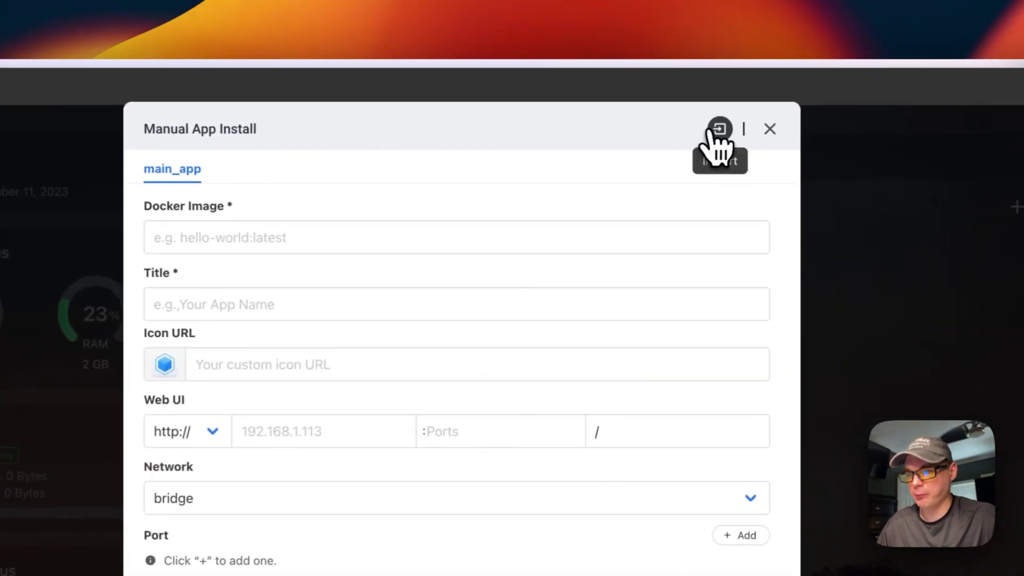
left_click(742, 126)
left_click(395, 269)
key("super+v")
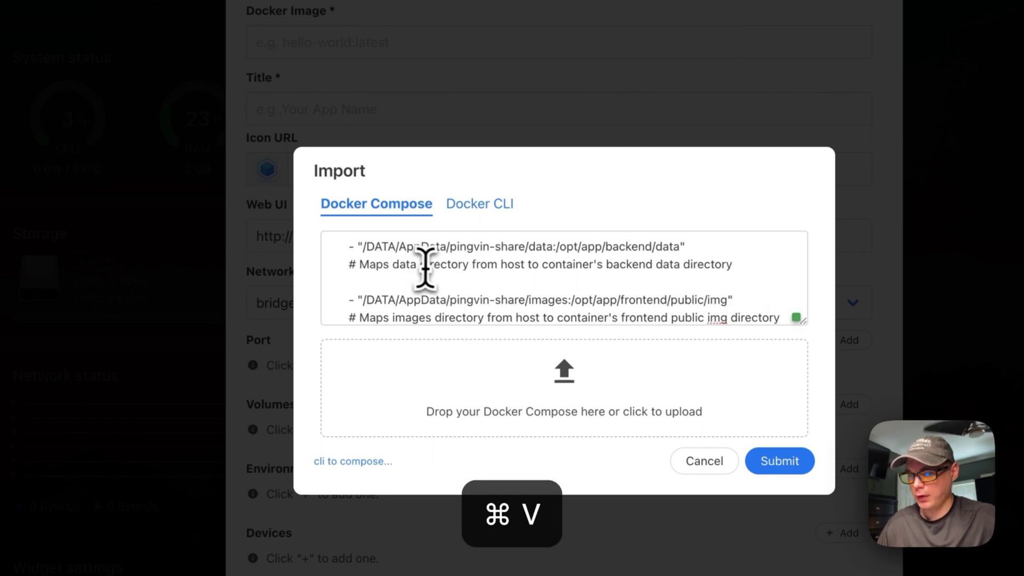
scroll(430, 306, "up", 5)
scroll(430, 307, "up", 10)
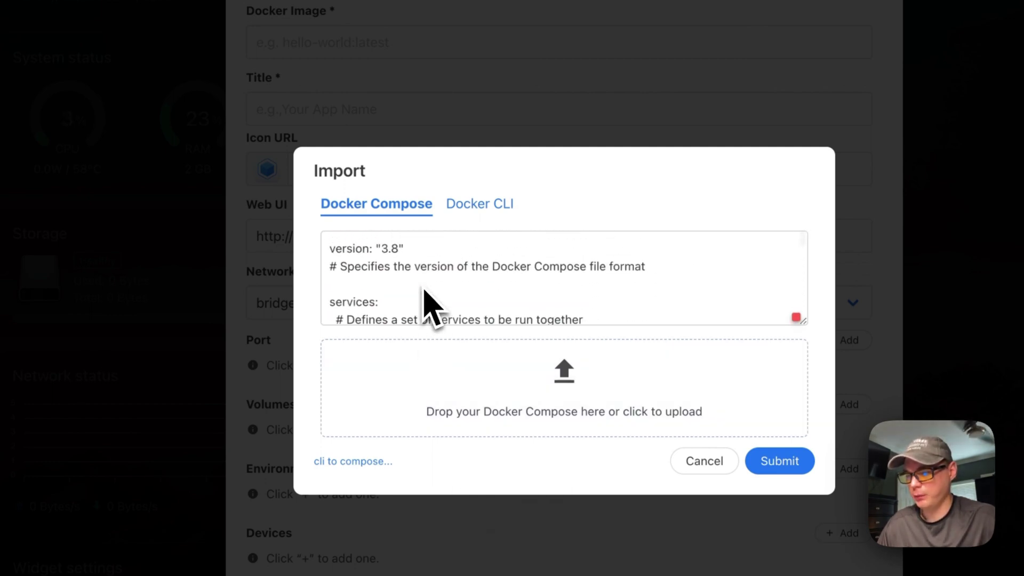
scroll(430, 307, "down", 5)
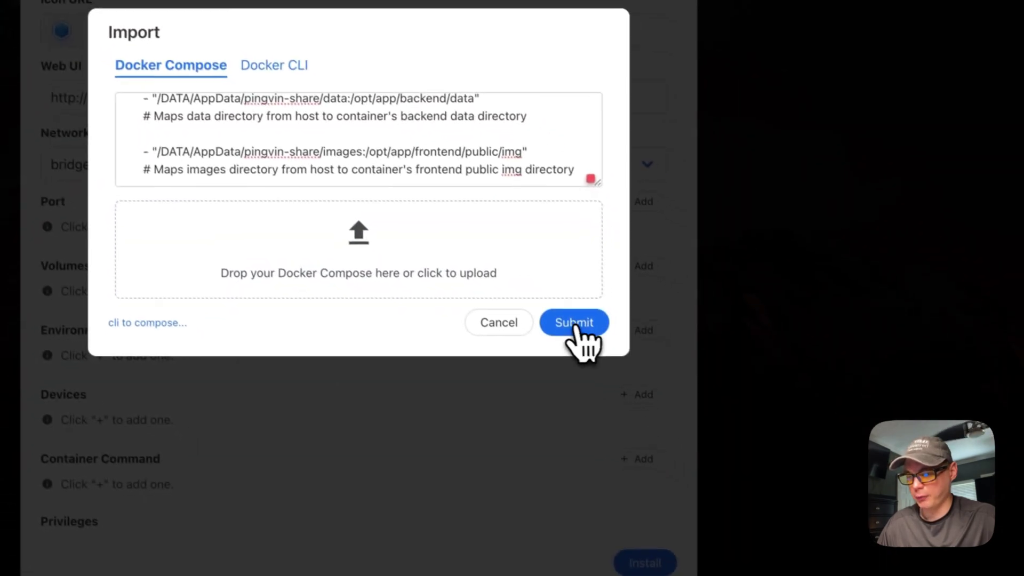
Step: Submit the compose import, acknowledge the notice and enter the app title starting 'Pin'
left_click(611, 346)
left_click(581, 352)
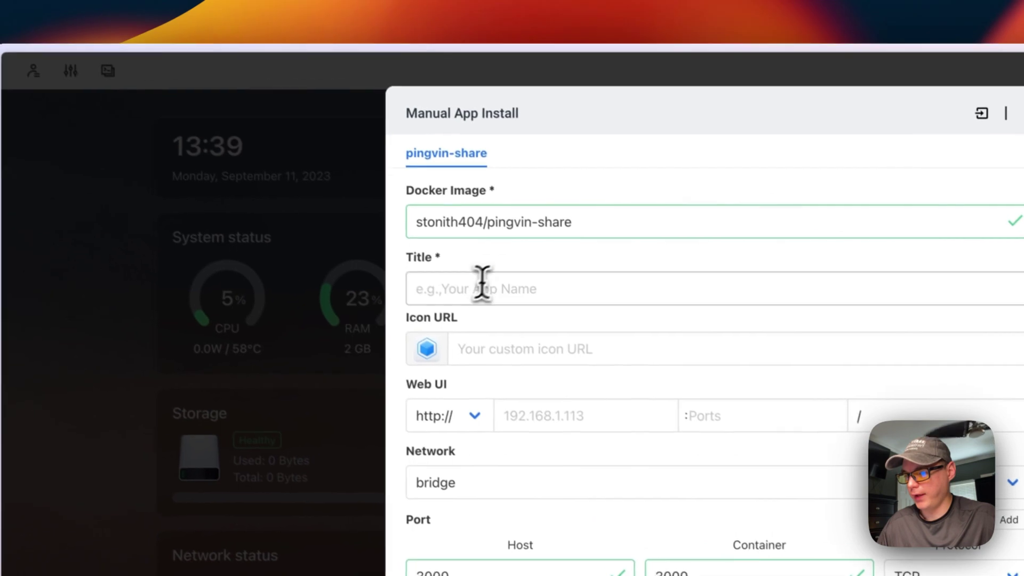
left_click(243, 95)
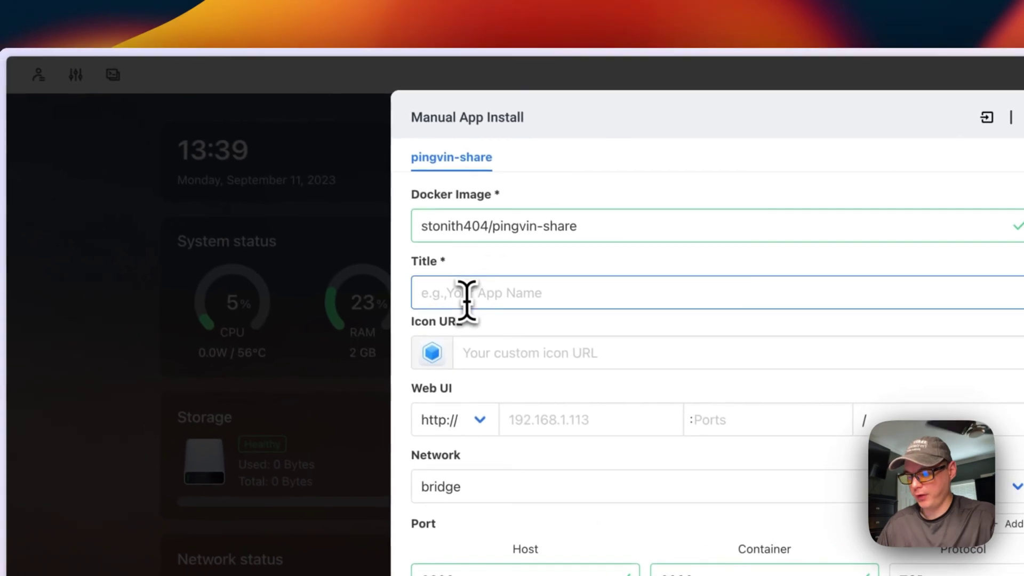
type("Pingvin Share")
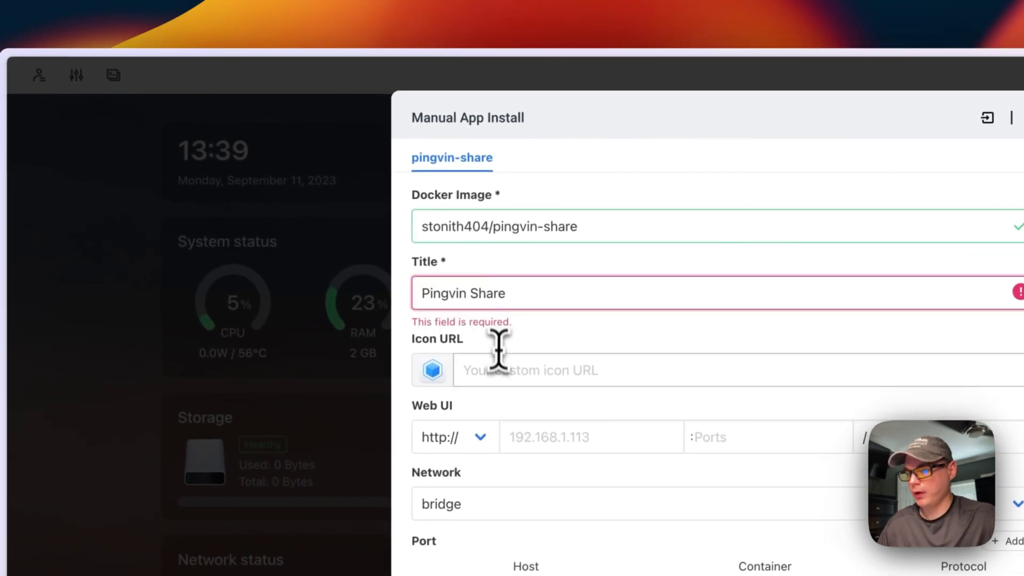
left_click(502, 367)
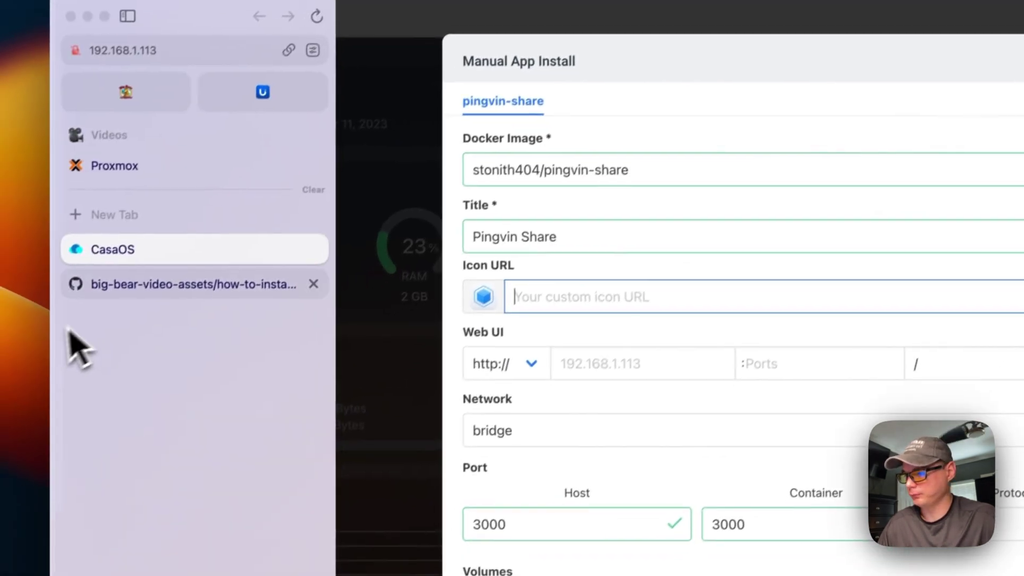
Step: Copy the Pingvin icon URL from the GitHub README and paste it into the icon field
left_click(152, 294)
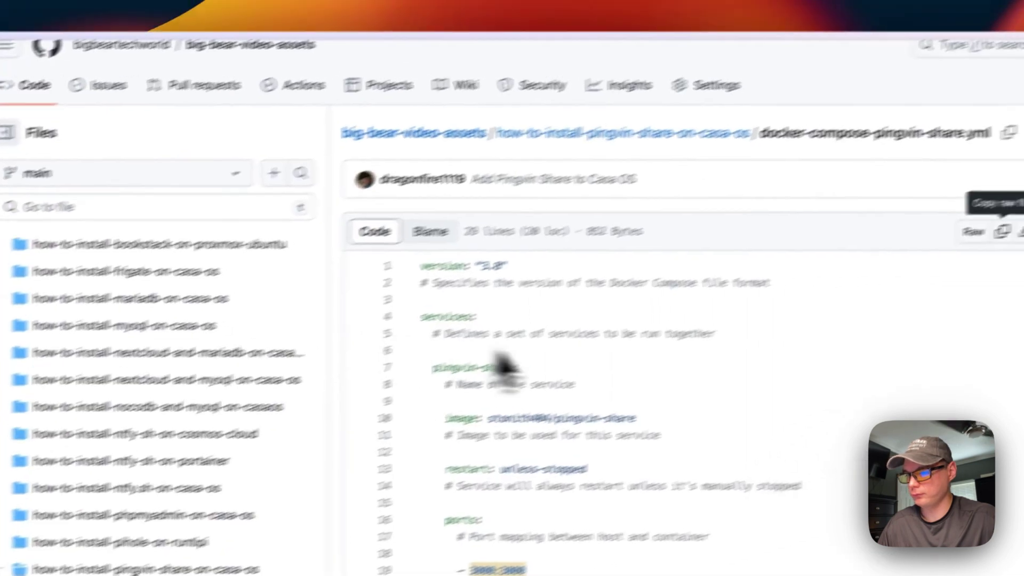
left_click(567, 129)
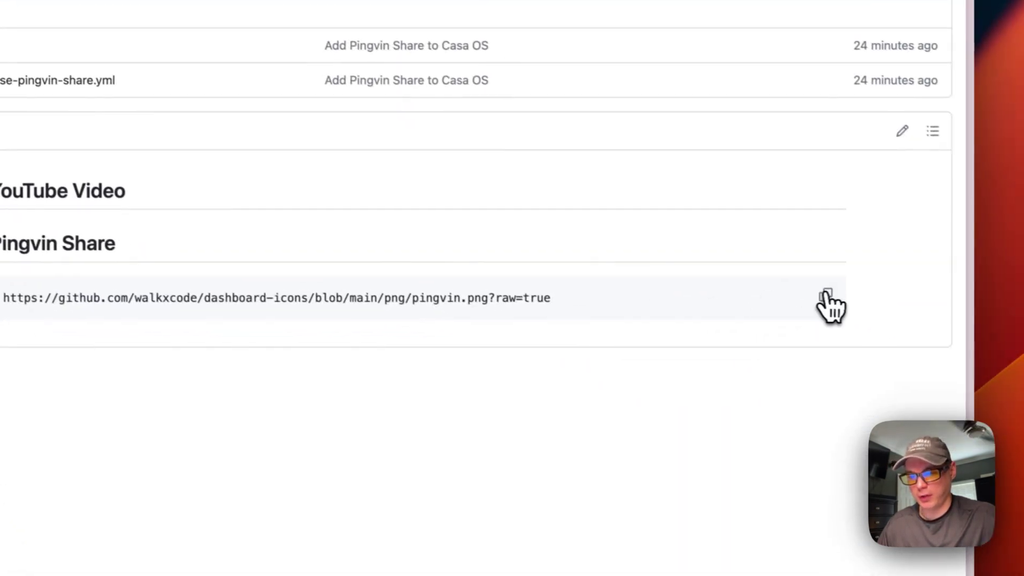
left_click(826, 297)
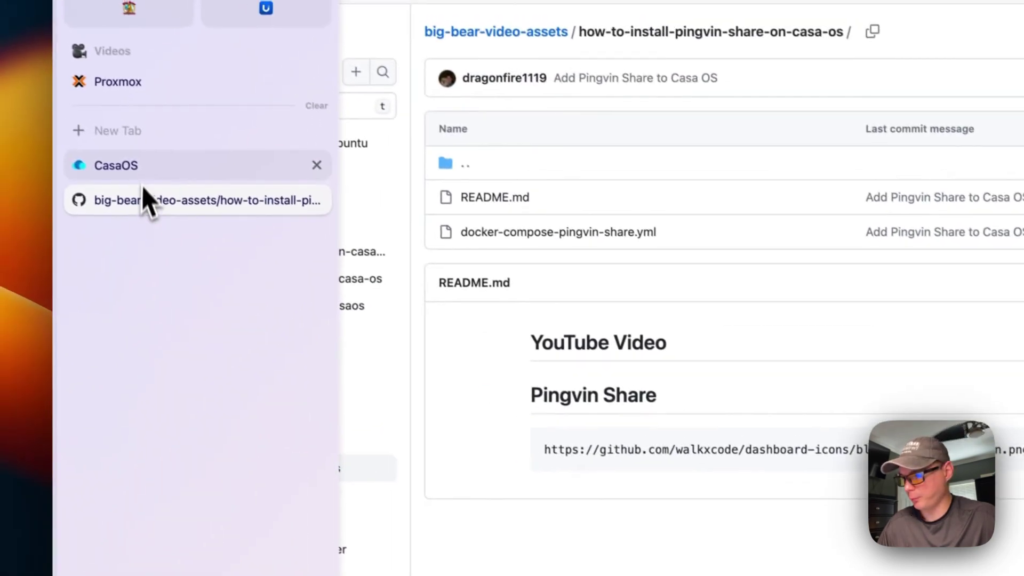
left_click(144, 165)
left_click(566, 308)
key("super+v")
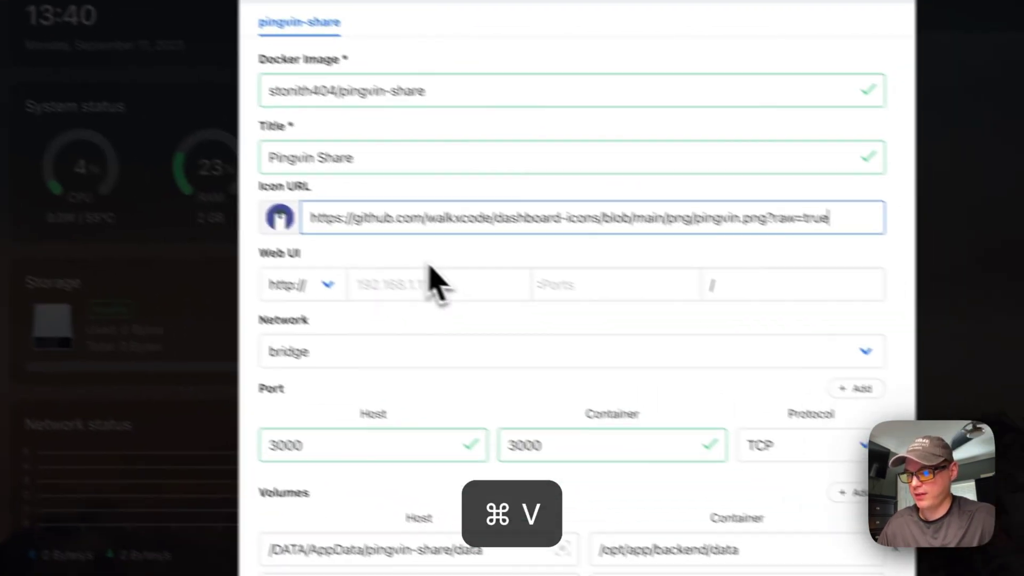
Step: Set the web UI port to 3000 and container hostname to pingvin-share, then install
left_click(784, 377)
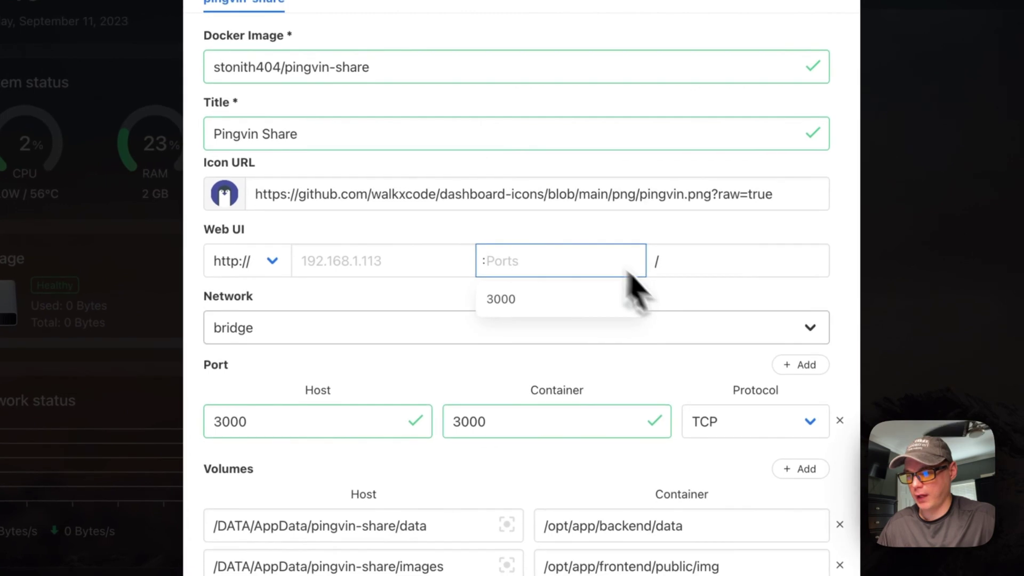
left_click(515, 301)
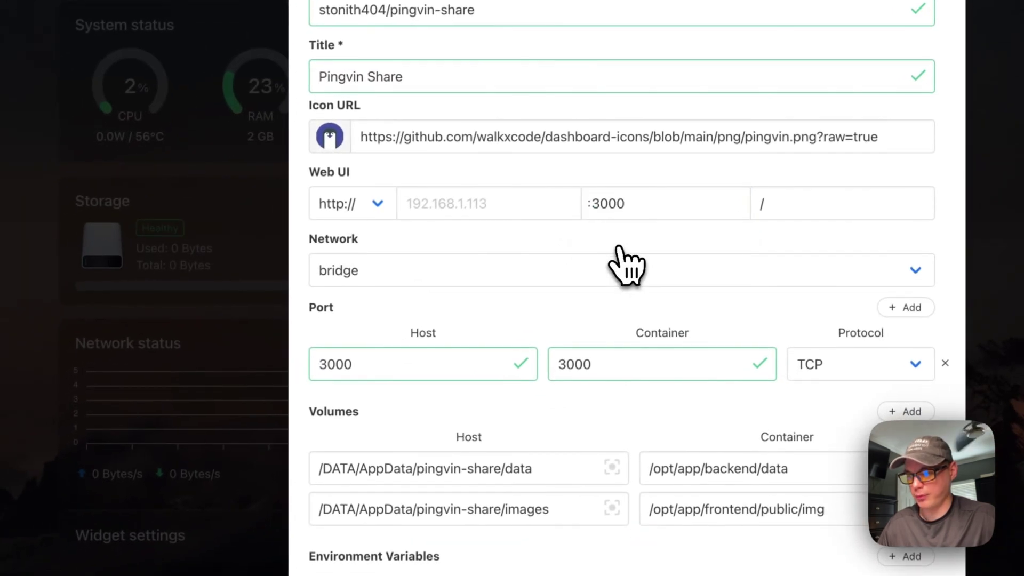
scroll(621, 258, "down", 5)
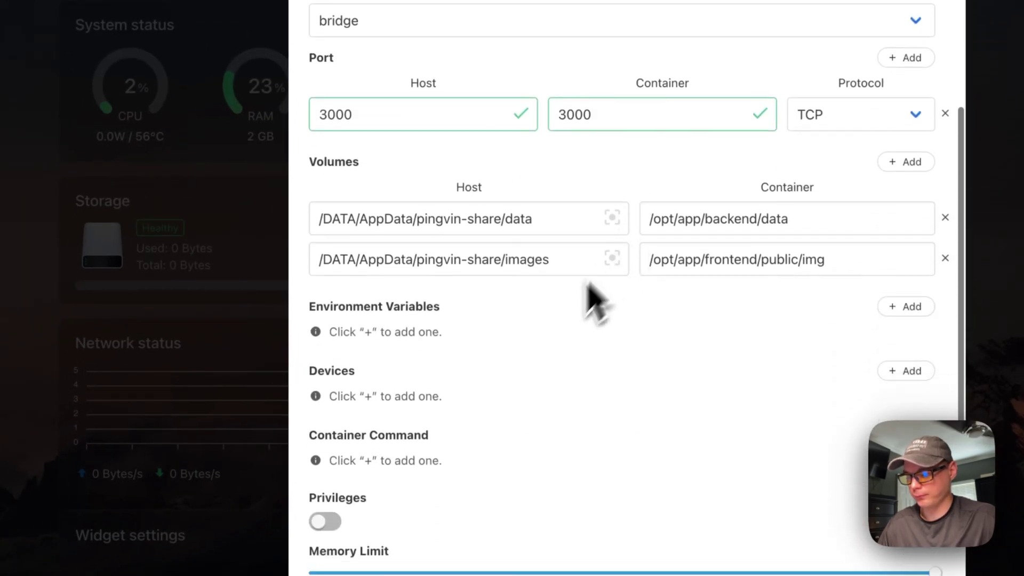
scroll(549, 354, "down", 4)
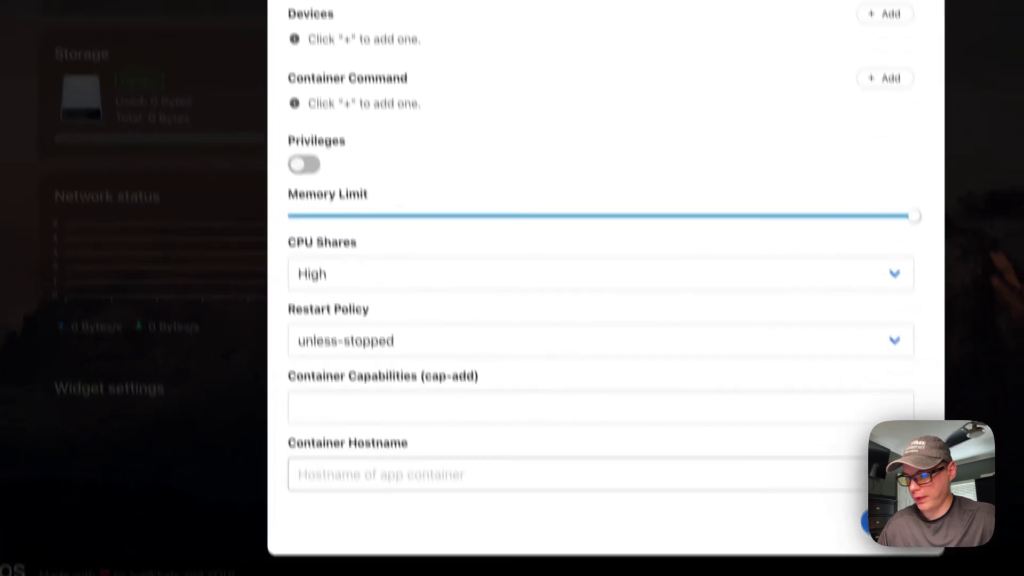
left_click(313, 473)
type("pi-vi")
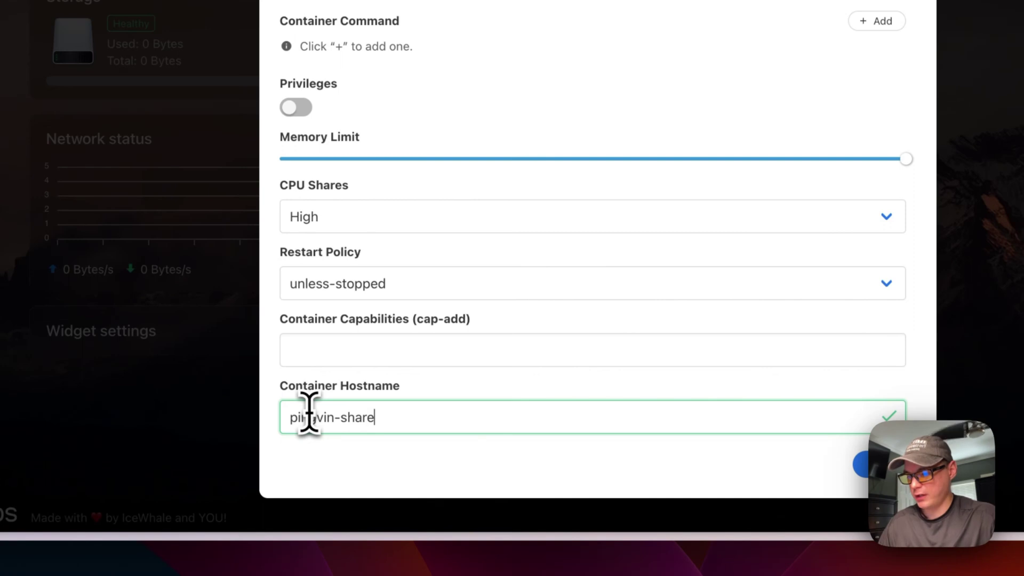
type("n-share")
scroll(587, 235, "up", 5)
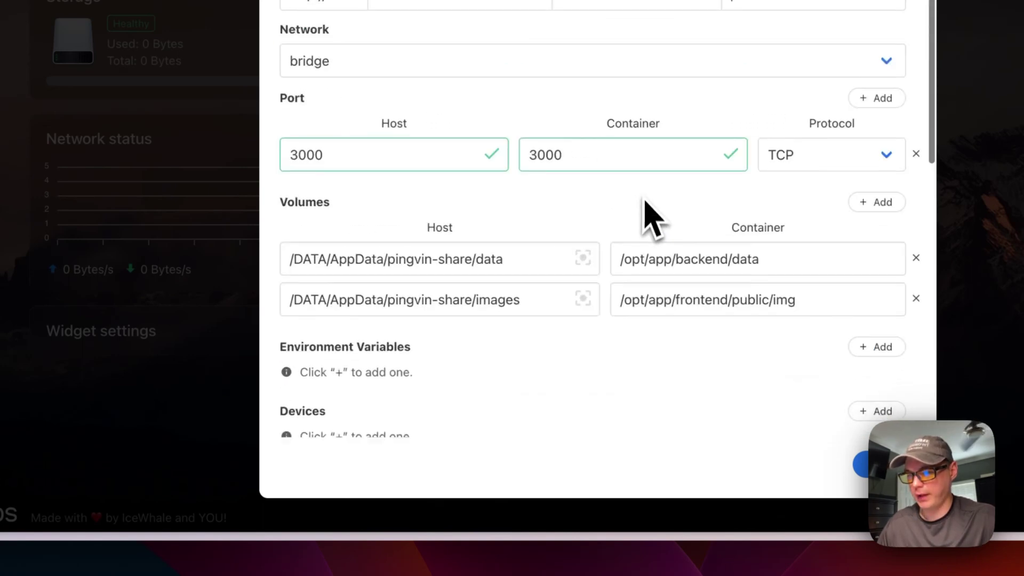
scroll(651, 214, "up", 2)
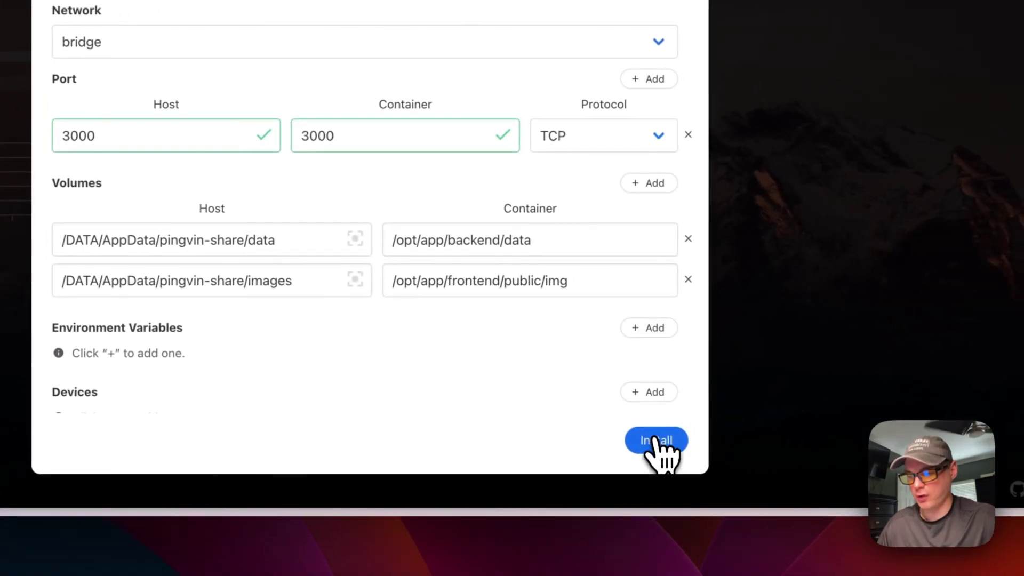
left_click(656, 441)
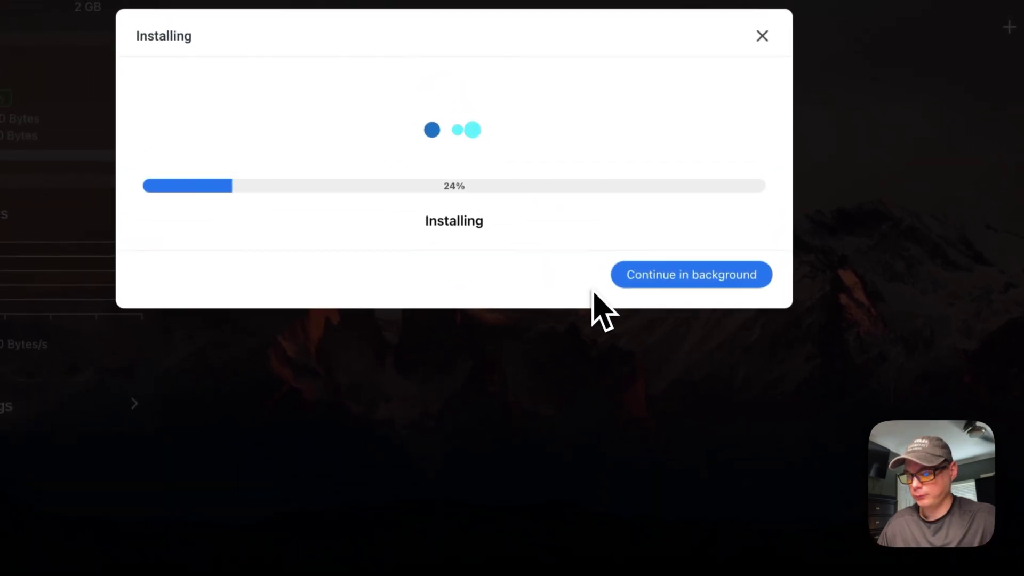
Step: Let the Pingvin Share installation continue in the background until its dashboard tile appears
left_click(632, 272)
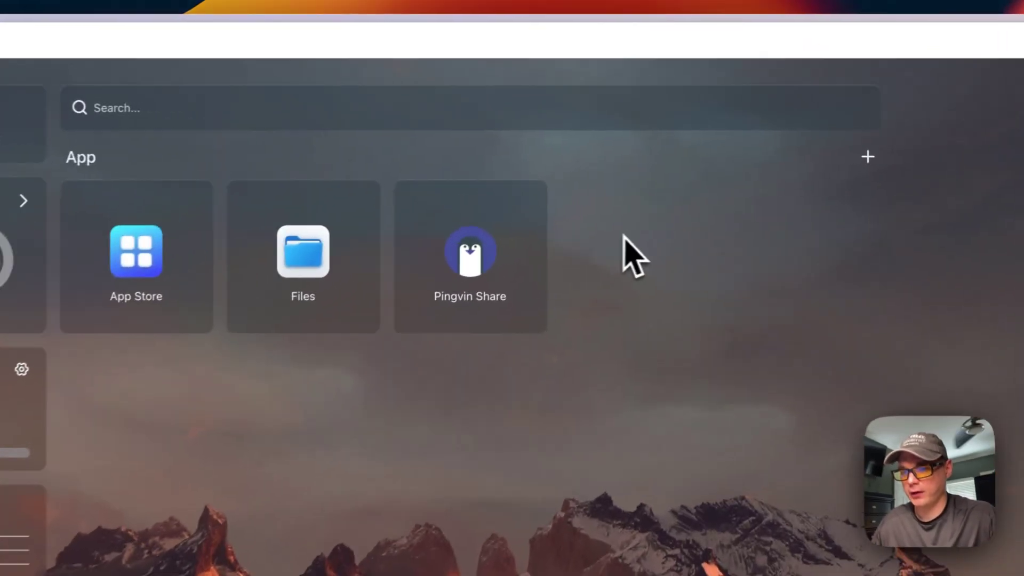
Step: Add a 'ping' tip to the Pingvin Share app and reopen it to confirm it saved
mouse_move(616, 162)
left_click(525, 207)
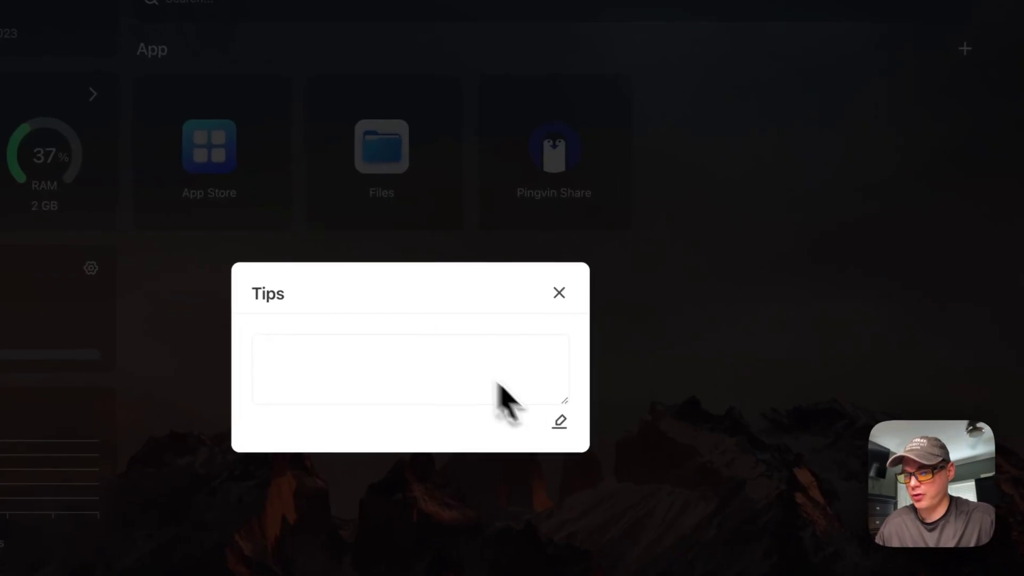
left_click(487, 388)
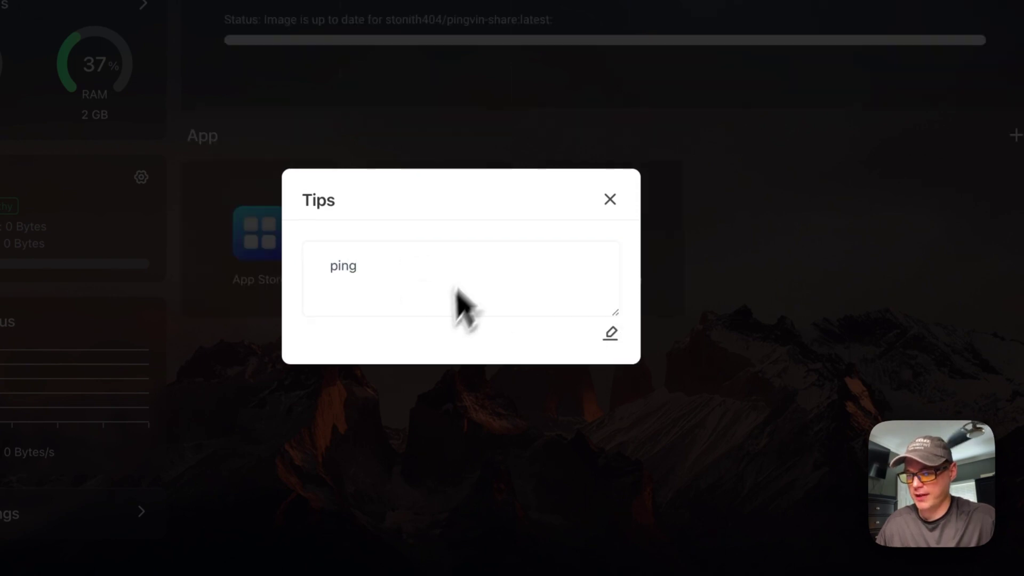
left_click(610, 199)
left_click(667, 3)
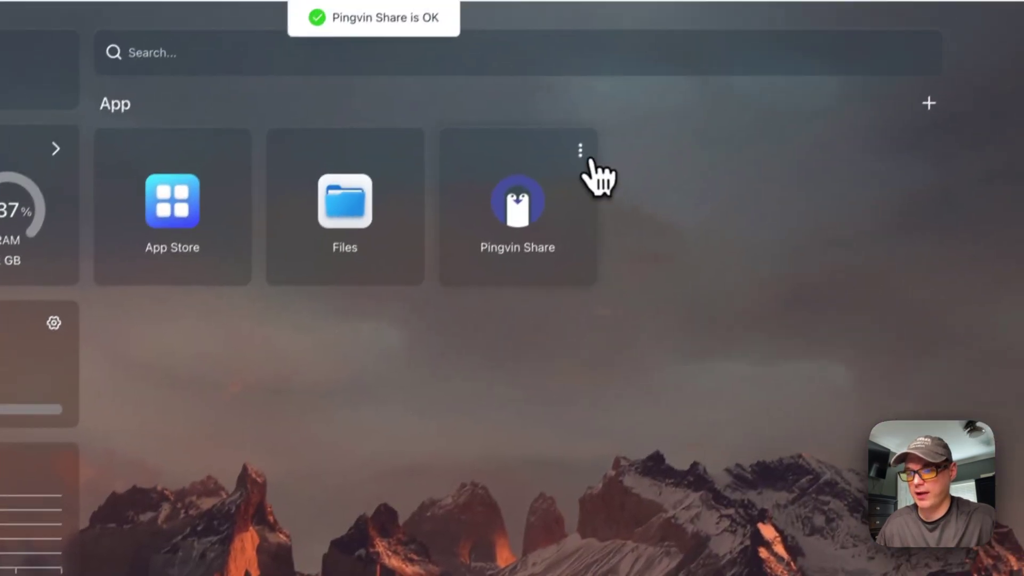
left_click(525, 235)
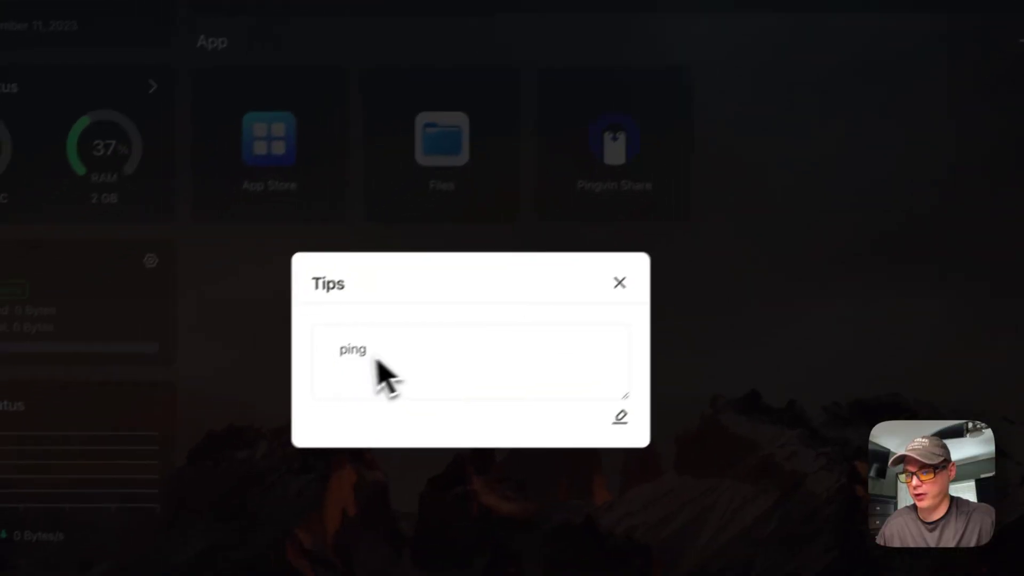
left_click(513, 359)
left_click(679, 79)
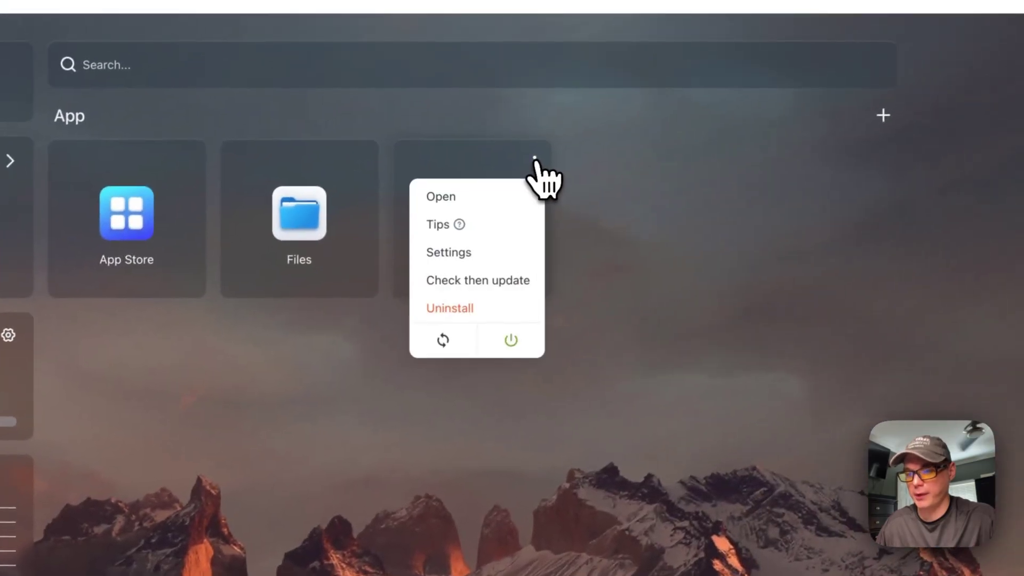
left_click(448, 256)
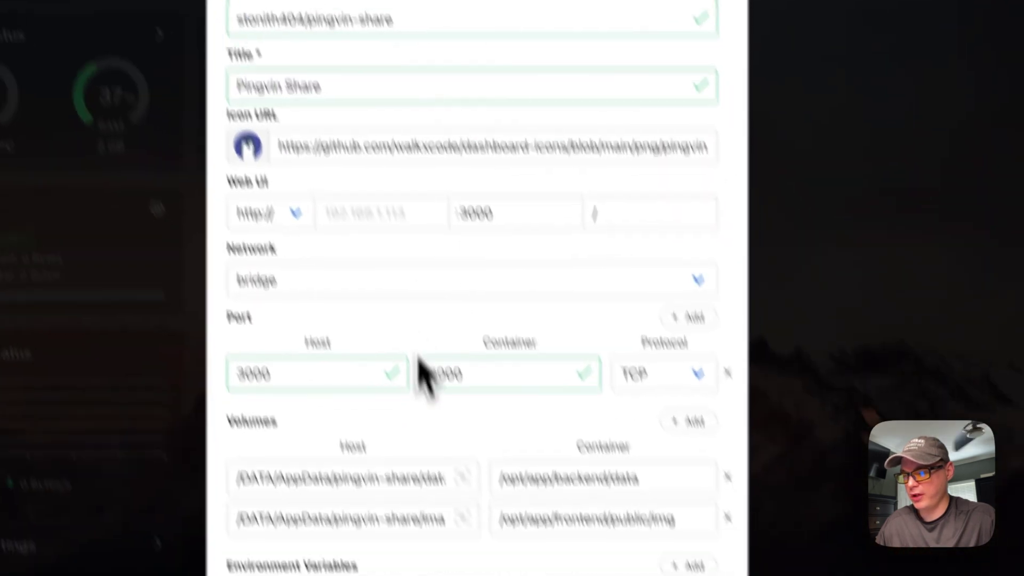
scroll(421, 373, "down", 5)
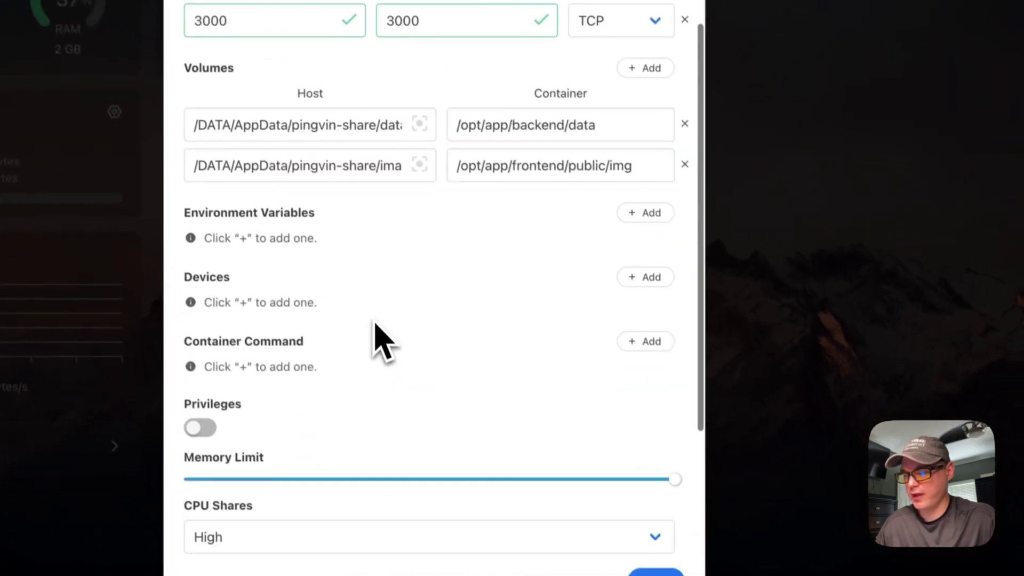
scroll(377, 327, "up", 4)
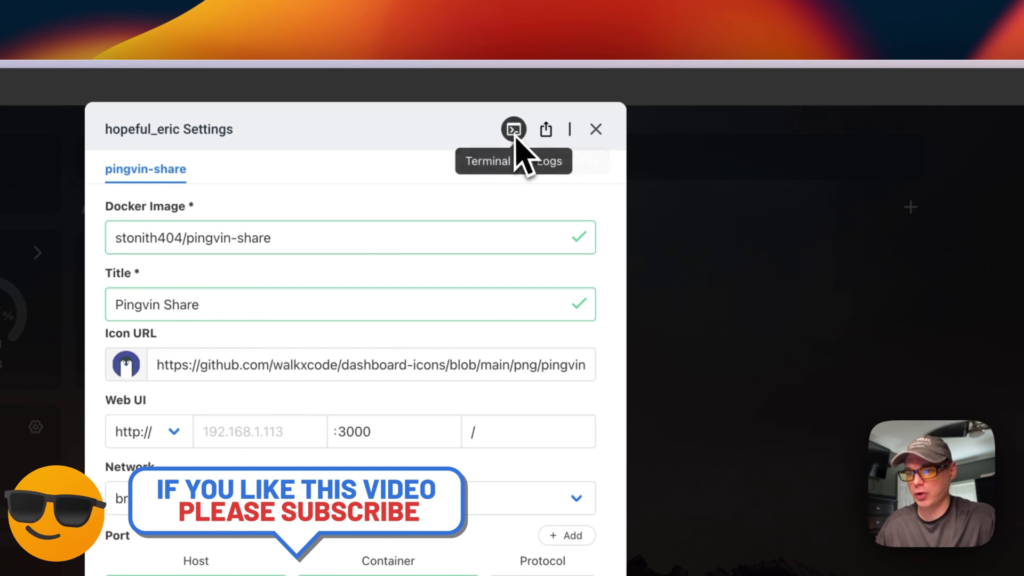
left_click(596, 129)
left_click(490, 255)
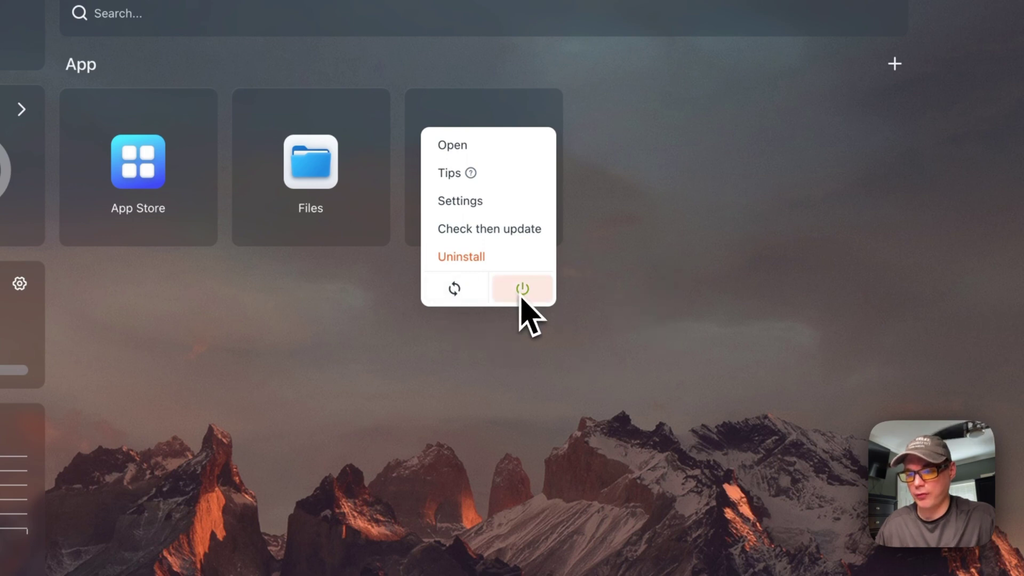
left_click(492, 390)
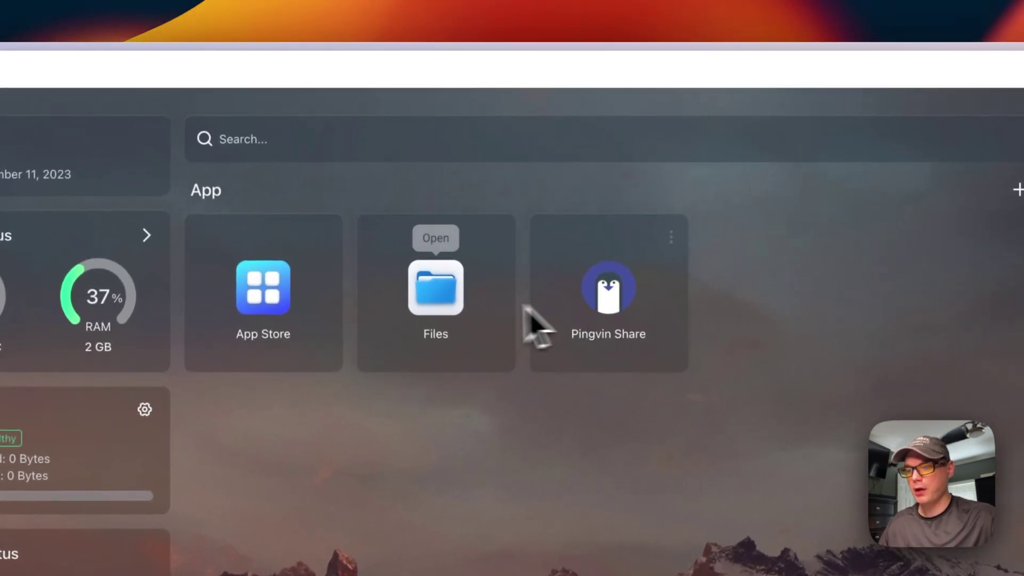
left_click(440, 301)
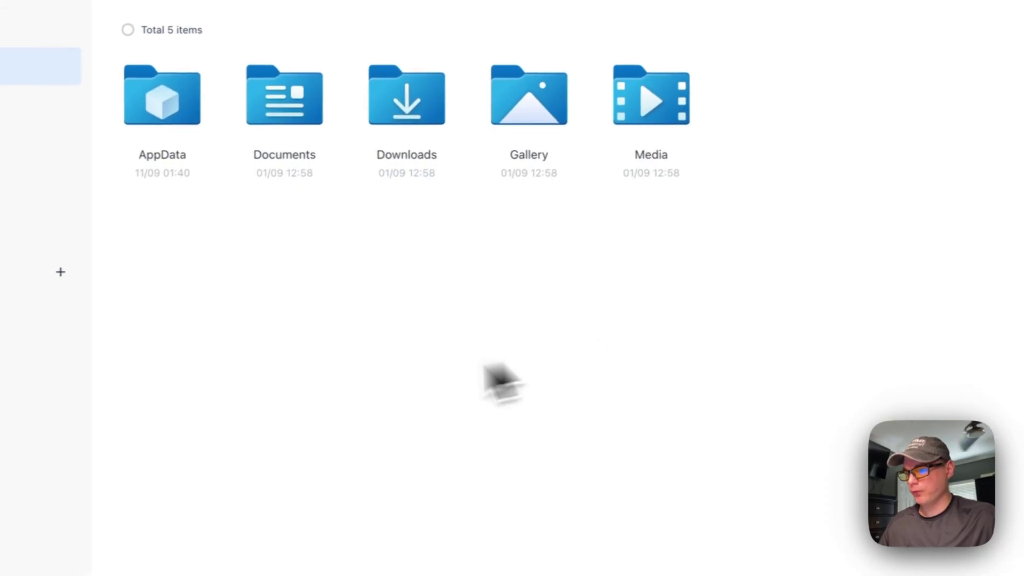
double_click(163, 107)
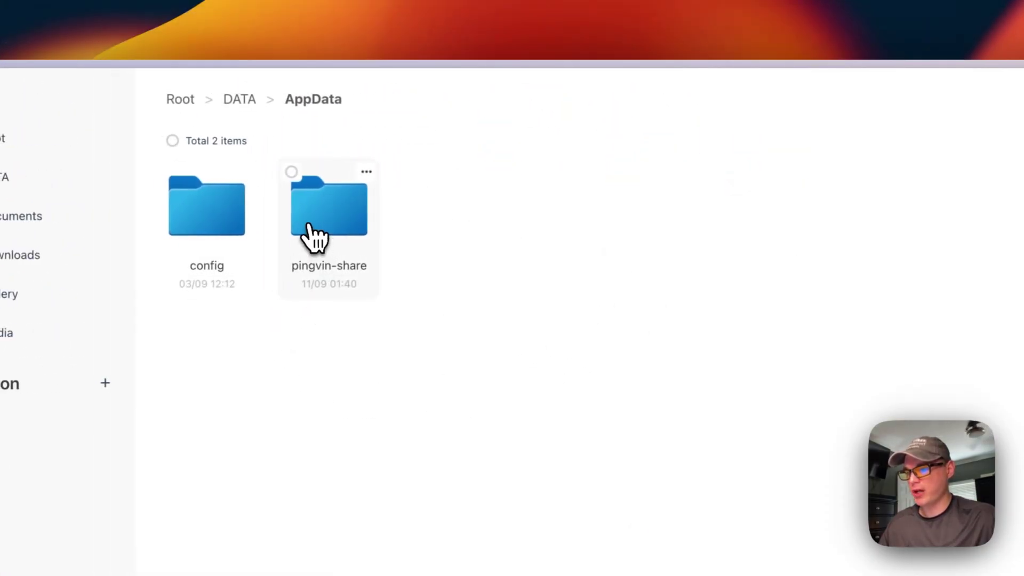
double_click(290, 229)
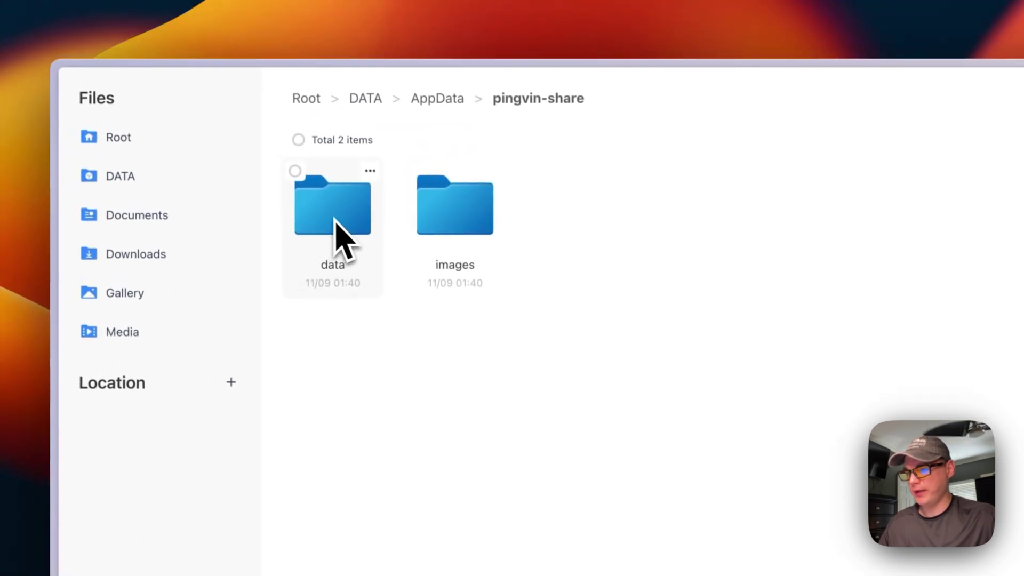
double_click(317, 288)
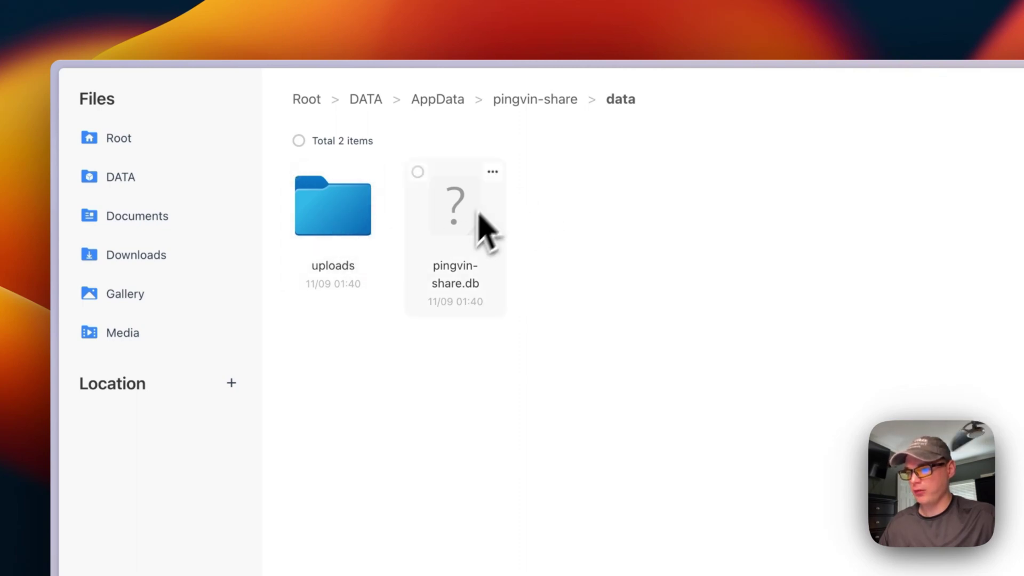
left_click(535, 101)
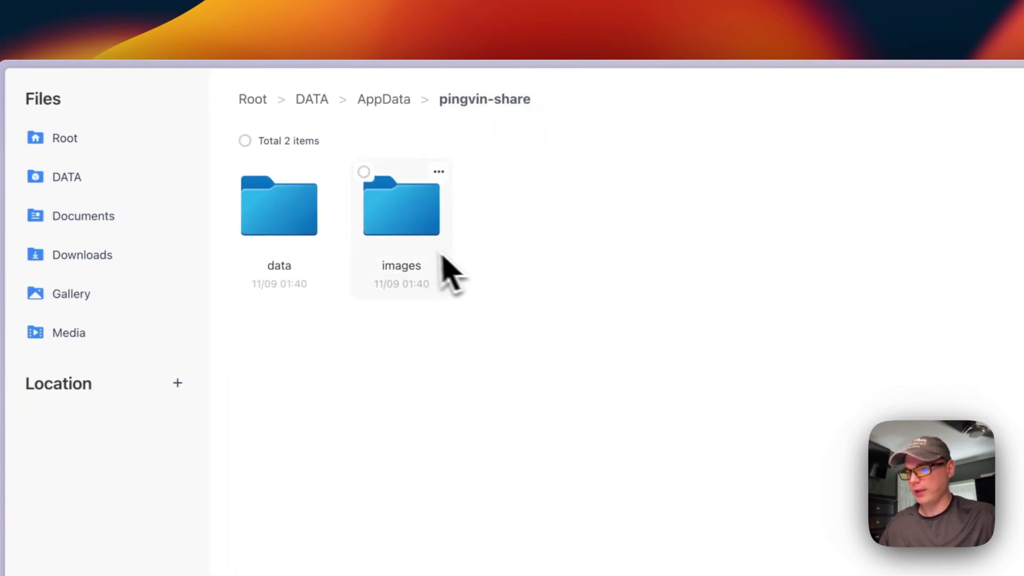
double_click(430, 218)
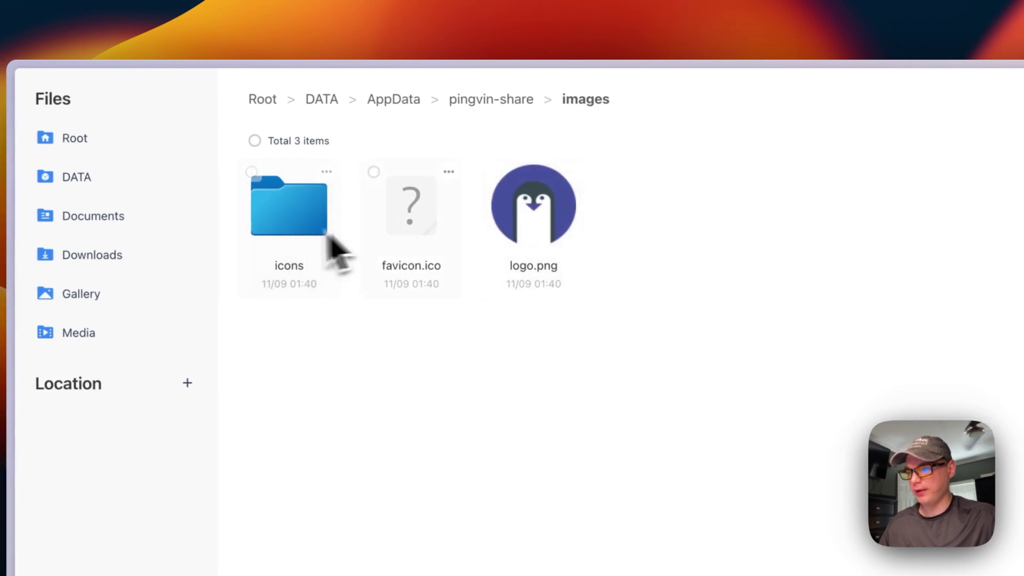
left_click(391, 102)
double_click(410, 228)
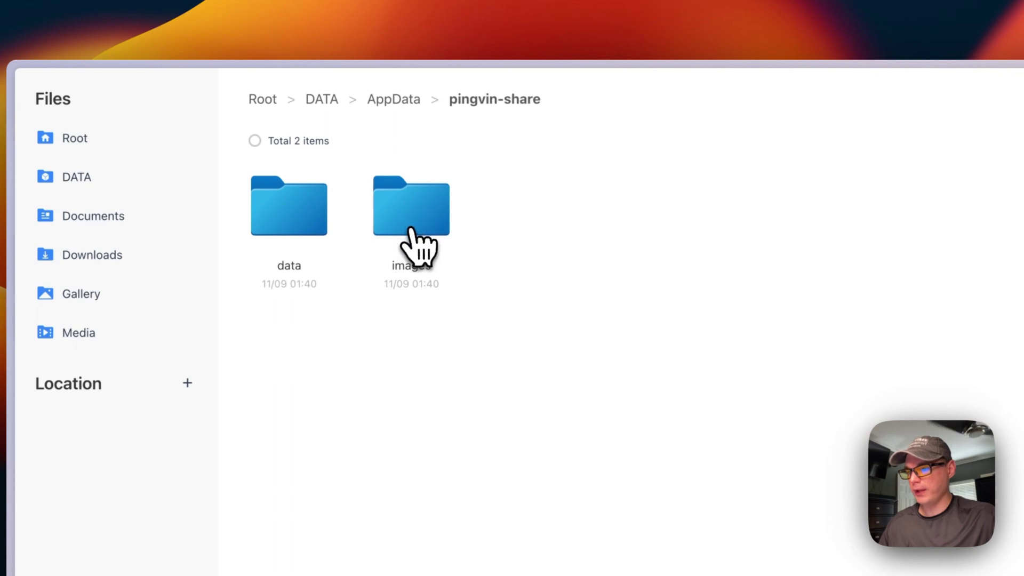
left_click(397, 102)
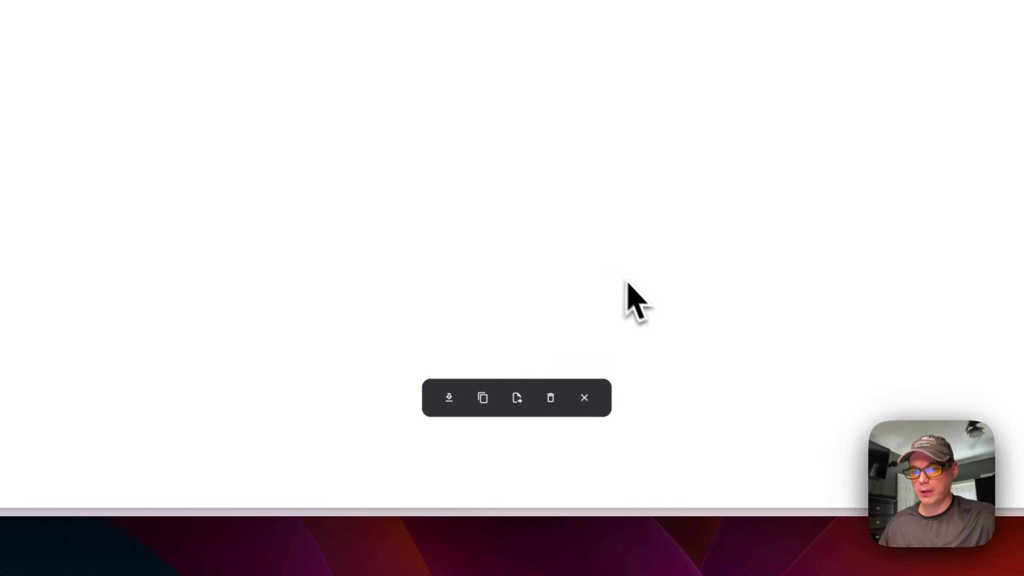
left_click(585, 398)
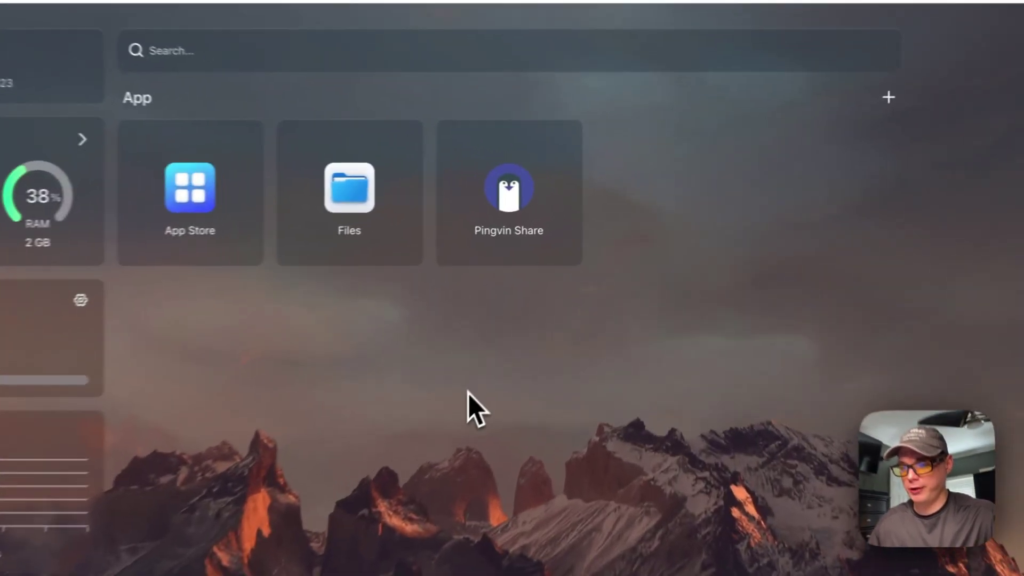
Step: Launch Pingvin Share and register the admin account with a username, email address and password
left_click(499, 192)
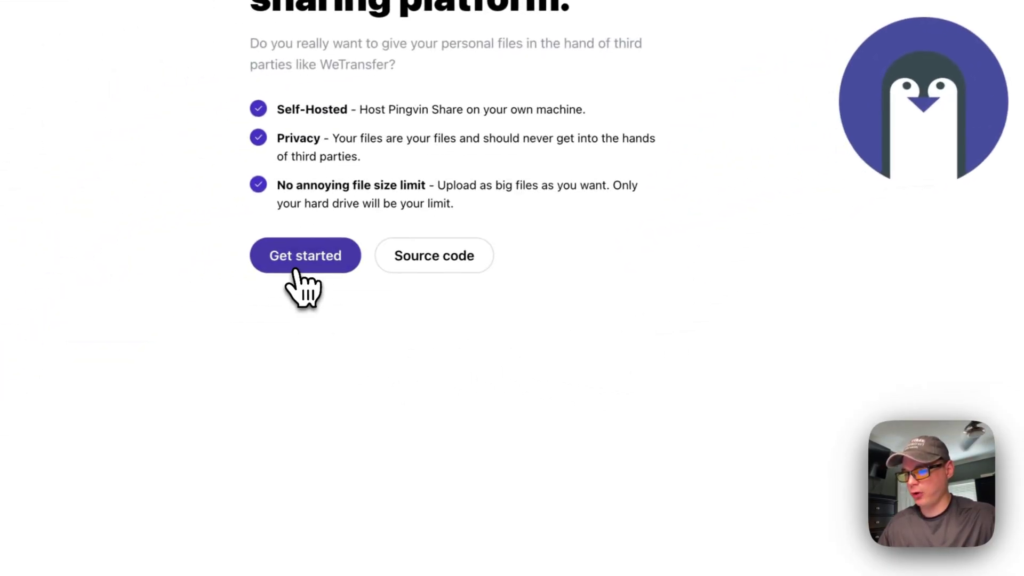
left_click(224, 269)
left_click(503, 32)
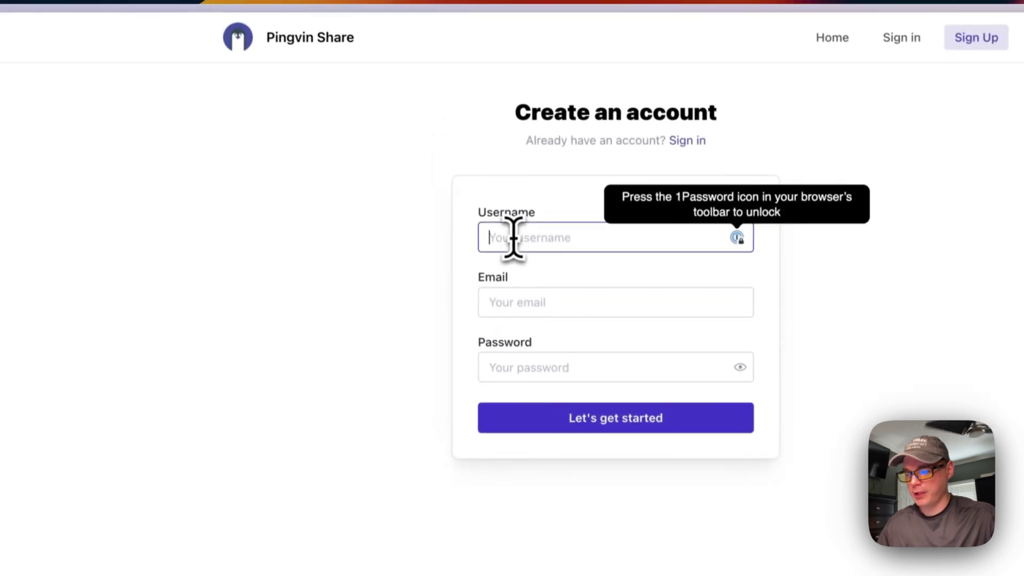
type("bigbear")
left_click(526, 317)
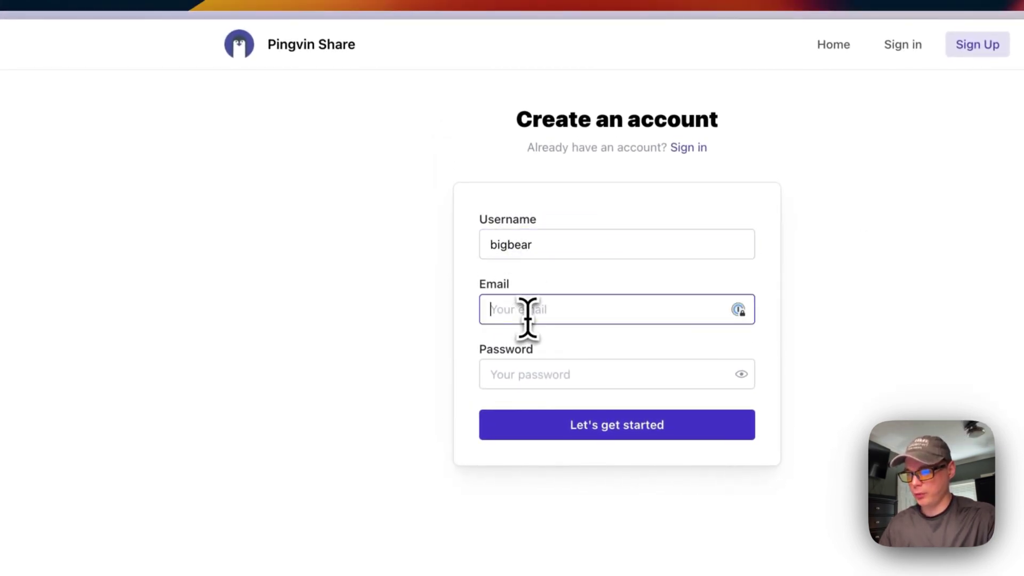
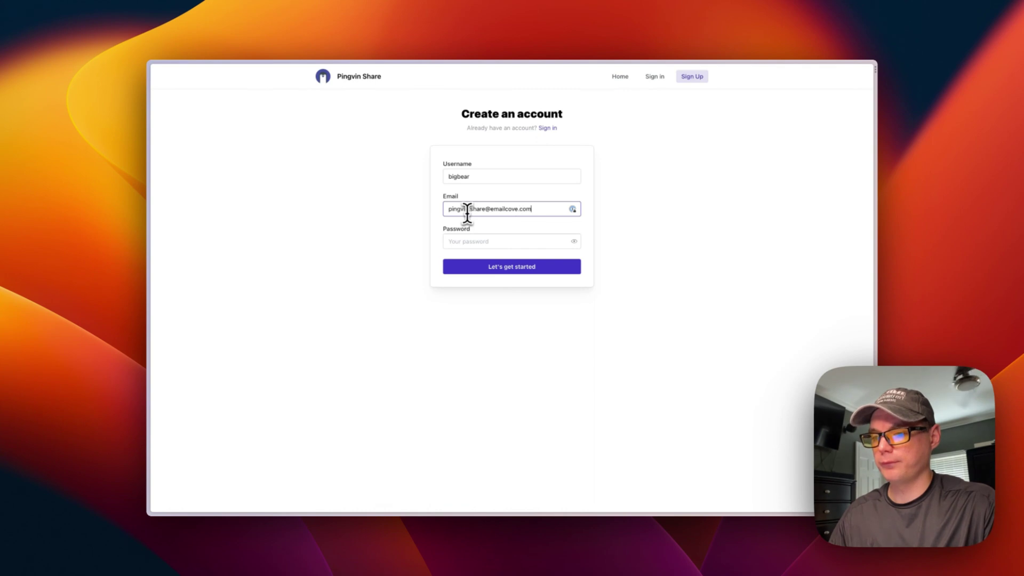
key("Tab")
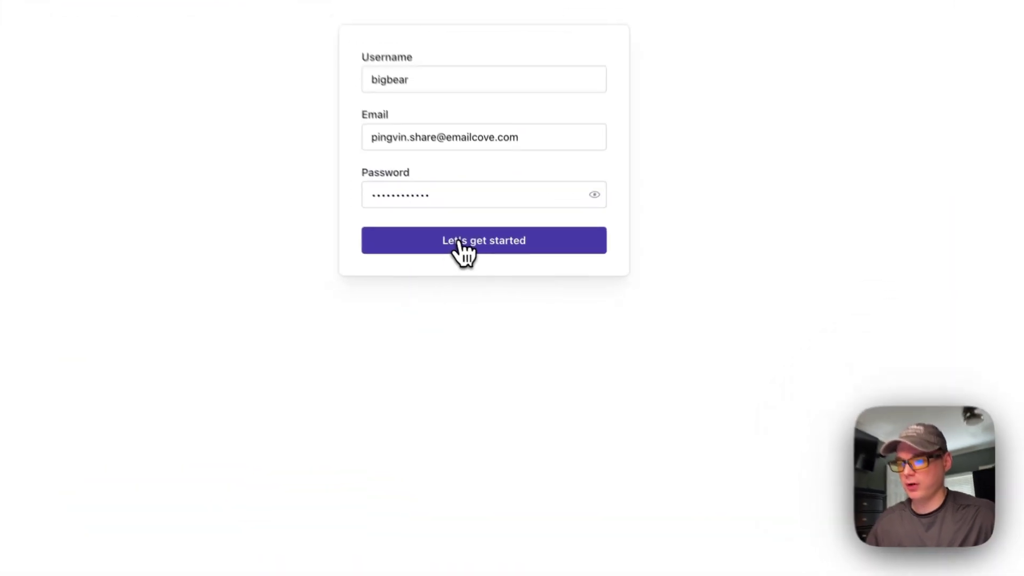
left_click(502, 269)
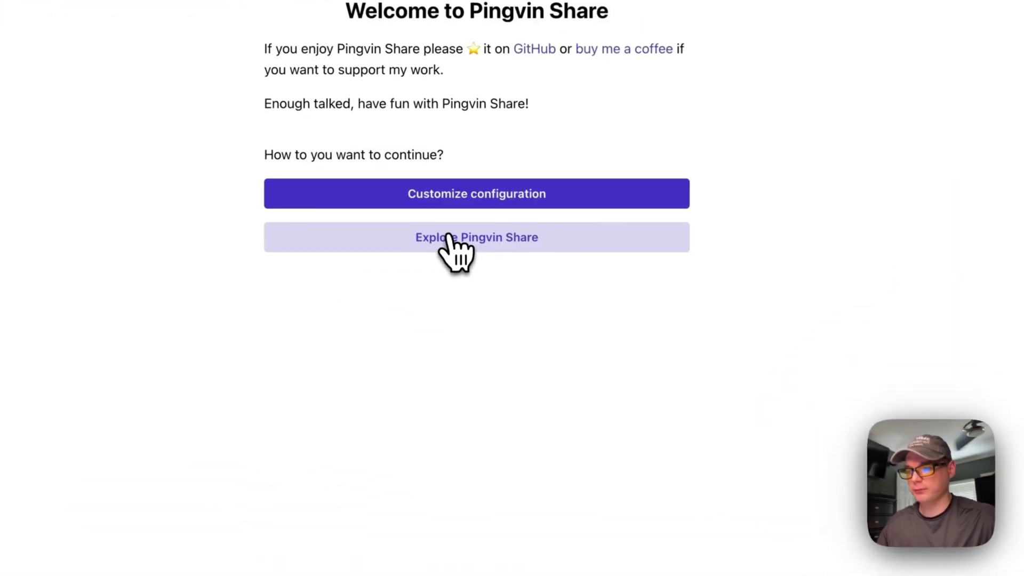
Step: In Customize configuration, replace localhost with 192.168.1.113 in the App URL, then view Email settings
left_click(421, 200)
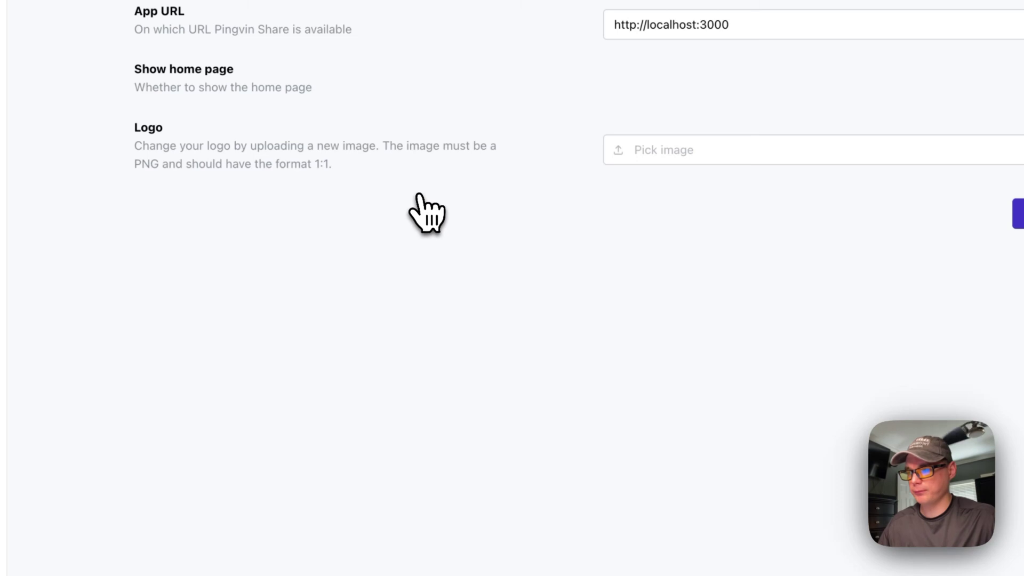
double_click(662, 26)
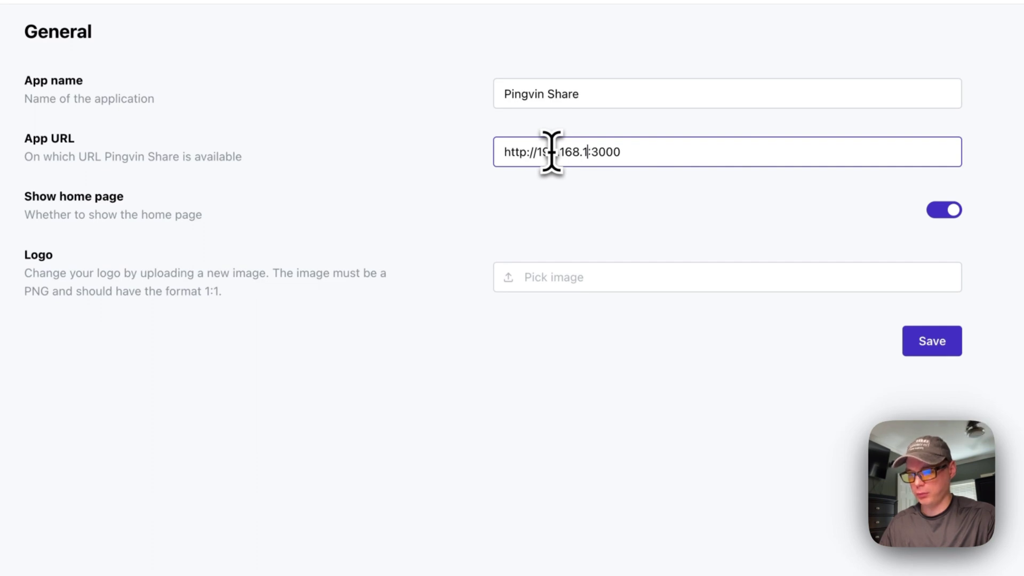
left_click(642, 209)
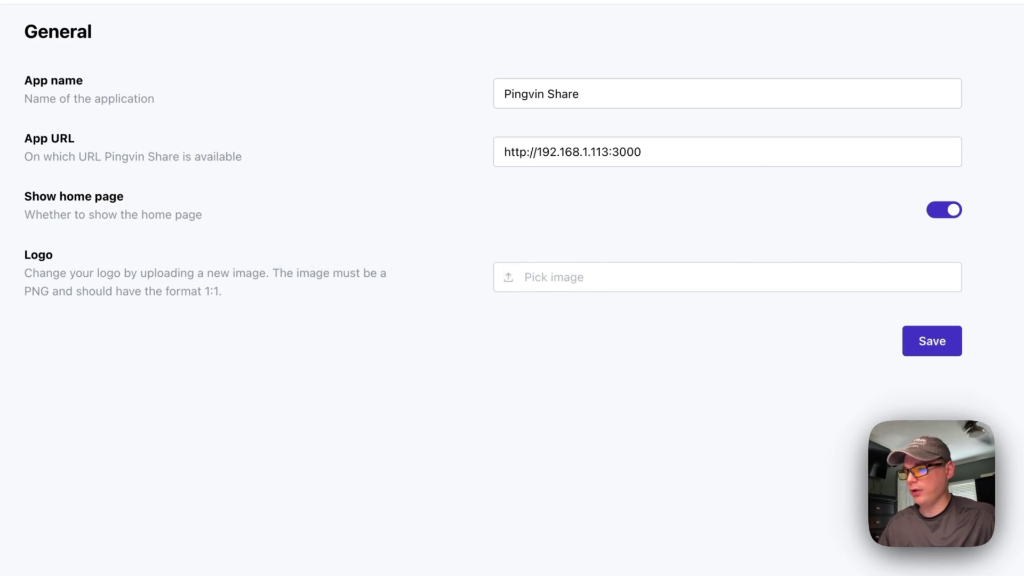
left_click(176, 224)
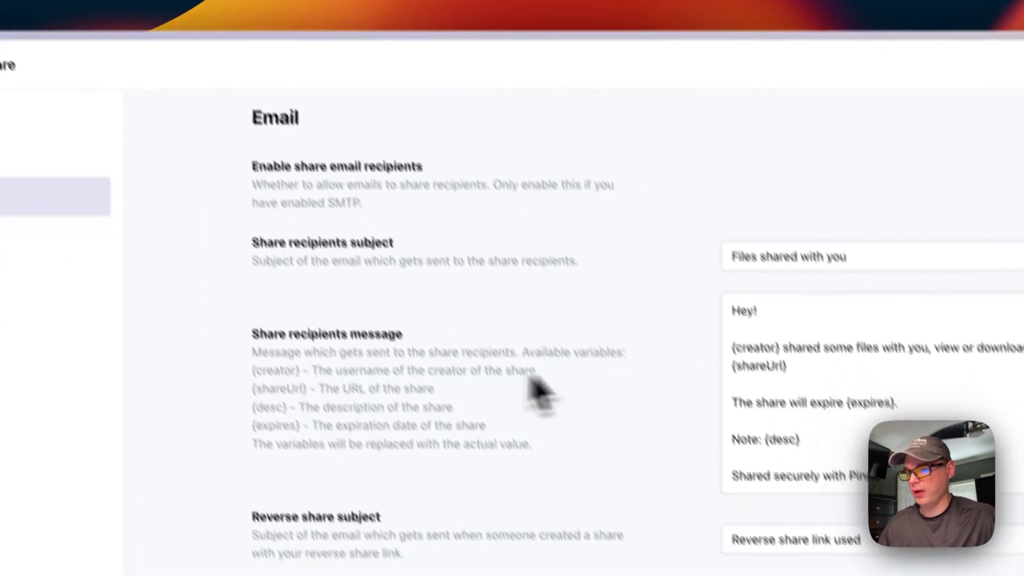